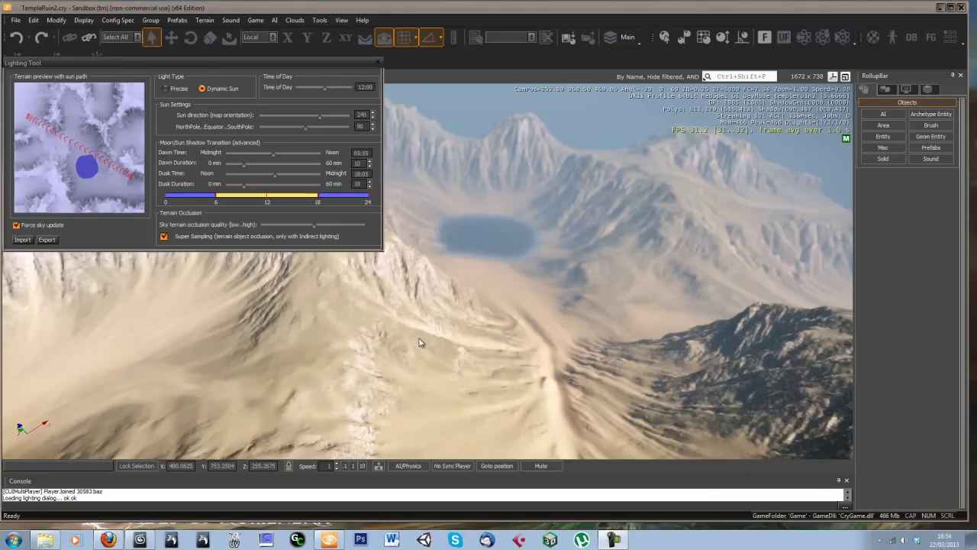
Move the Lighting Tool window off the toolbars and over the viewport, and make it taller
mouse_move(463, 313)
right_down()
mouse_move(473, 308)
mouse_move(462, 311)
right_up()
key(w)
key(w)
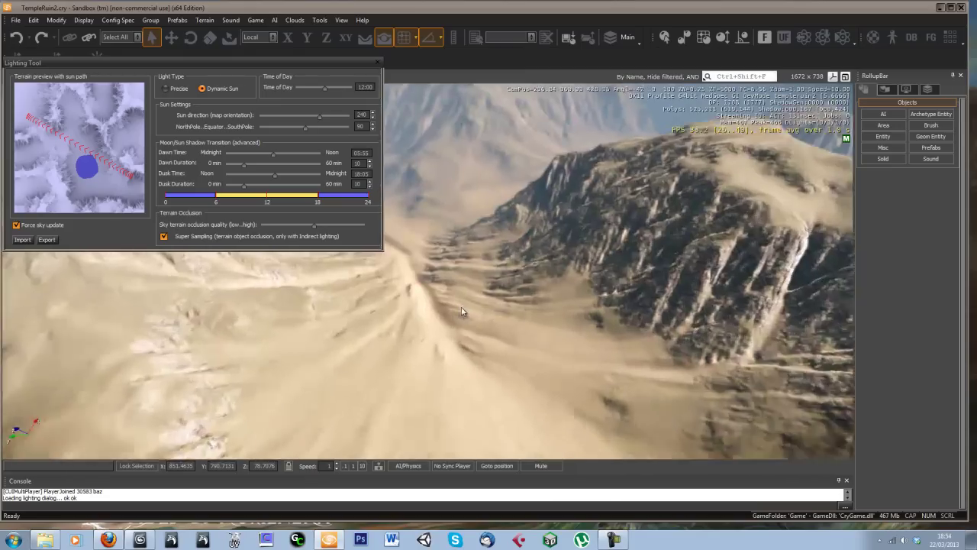
key(w)
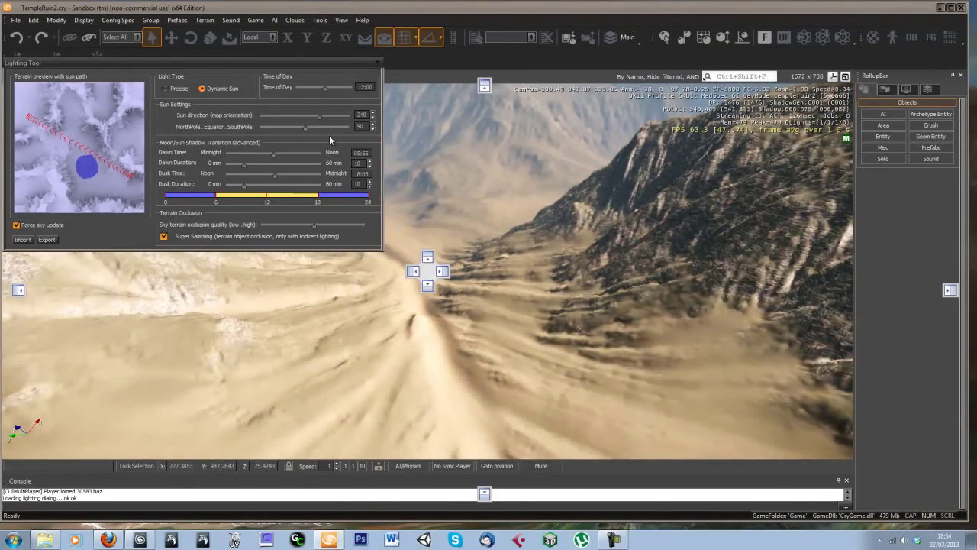
drag(104, 62, 329, 135)
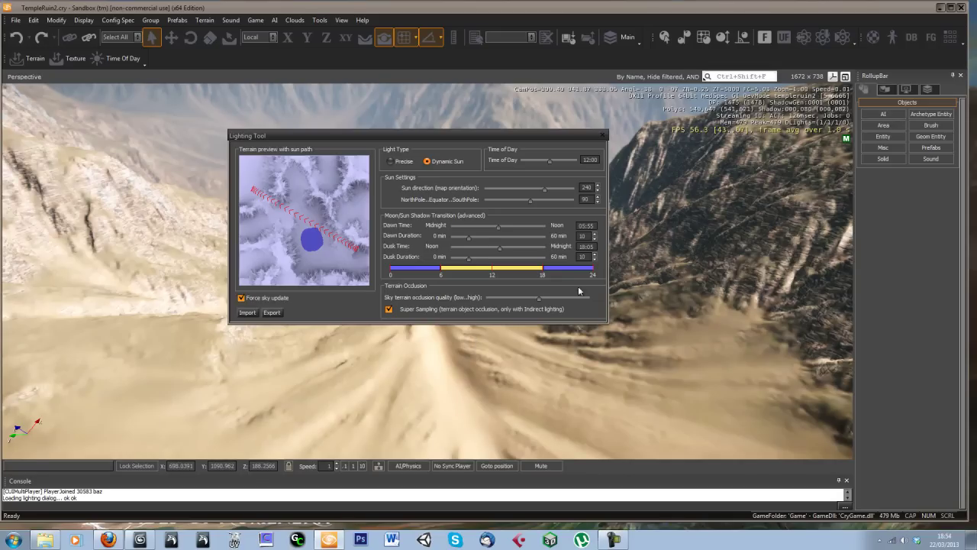
drag(609, 326, 603, 352)
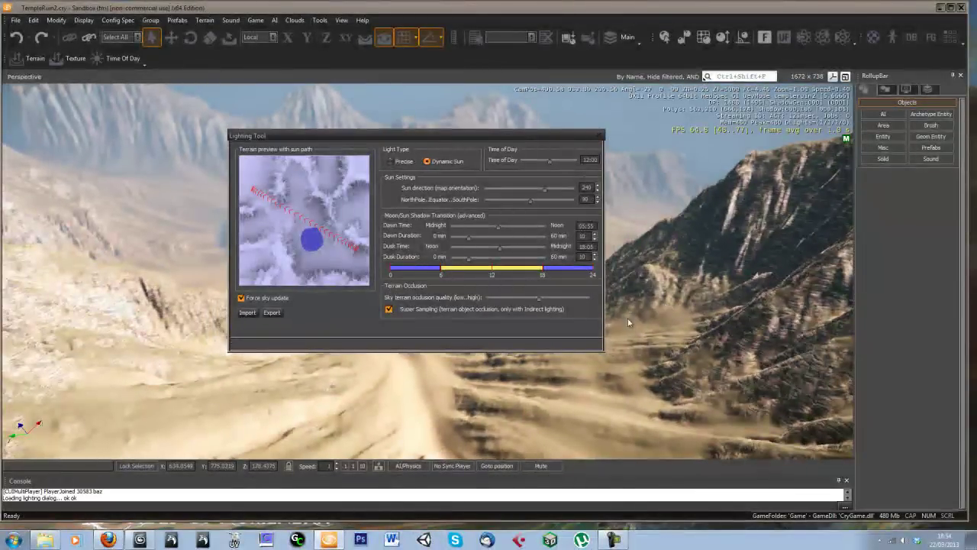
Look around the desert terrain and move the Lighting Tool window clear of the view over the valley lake
key(w)
right_drag(544, 356, 348, 393)
key(d)
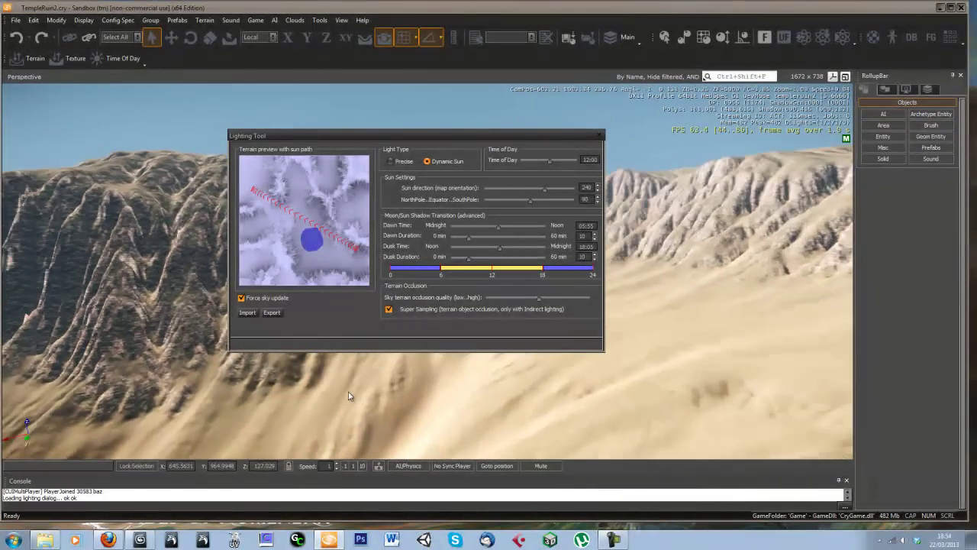
right_drag(511, 397, 511, 336)
key(s)
key(w)
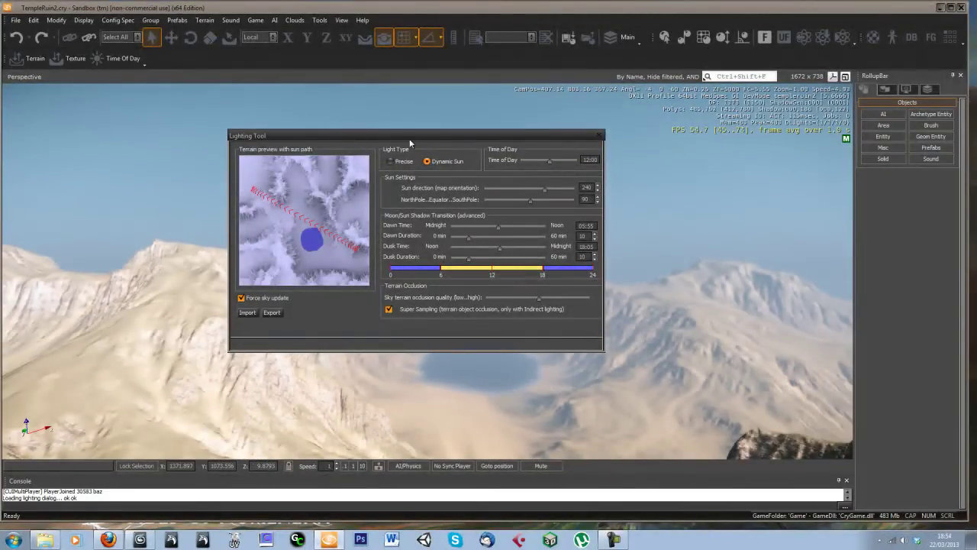
drag(409, 137, 719, 158)
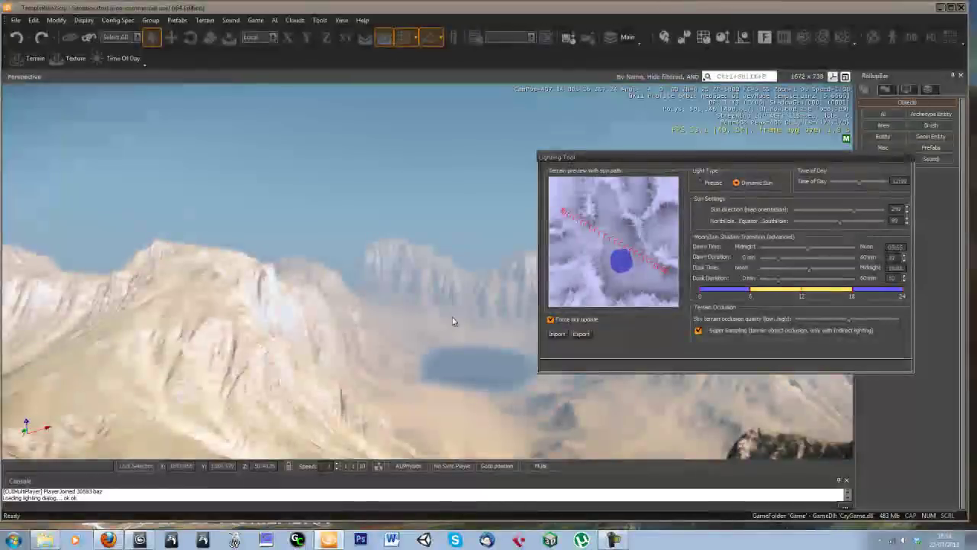
key(d)
right_drag(453, 317, 447, 315)
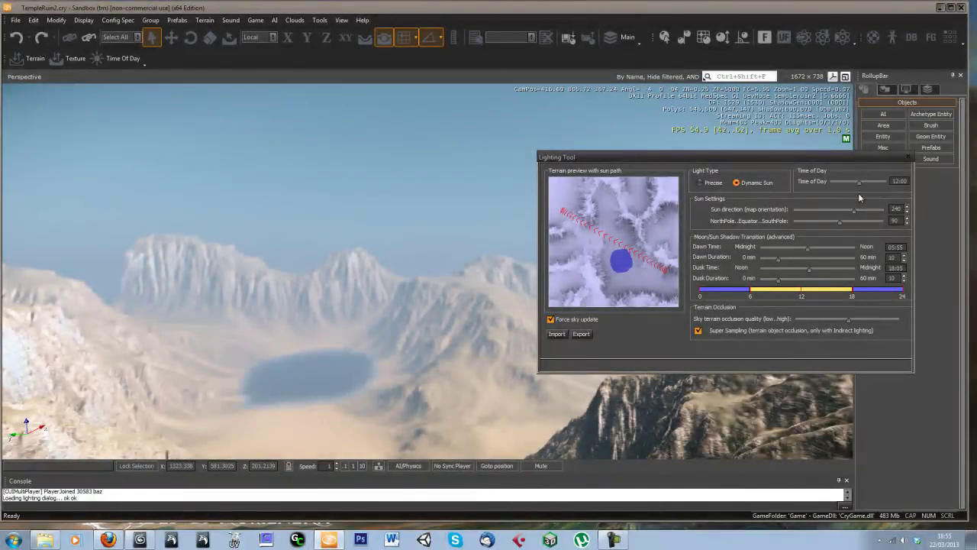
Set the time of day to 15:00, check the sun's place in the sky, and advance it to 16:08
drag(859, 185, 865, 185)
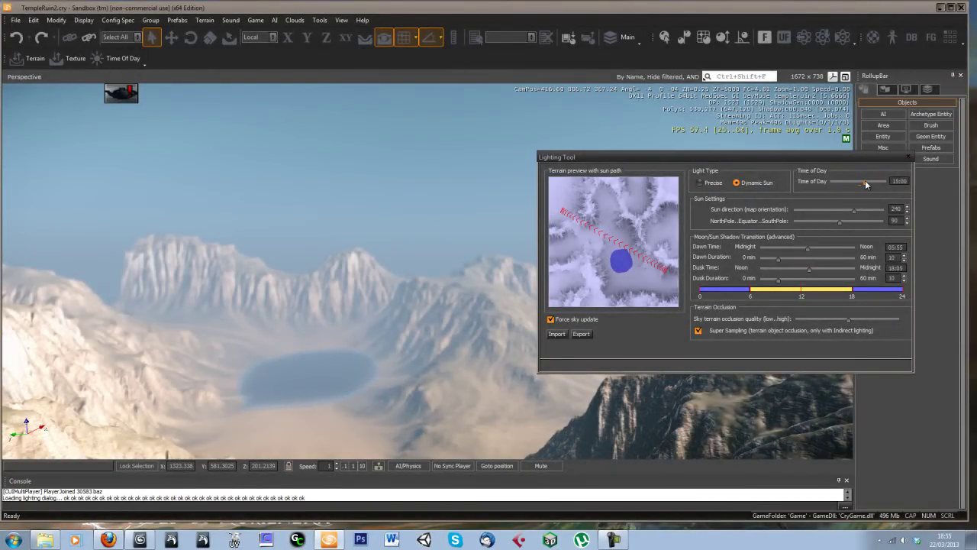
mouse_move(454, 249)
right_down()
mouse_move(453, 261)
mouse_move(447, 254)
right_up()
key(s)
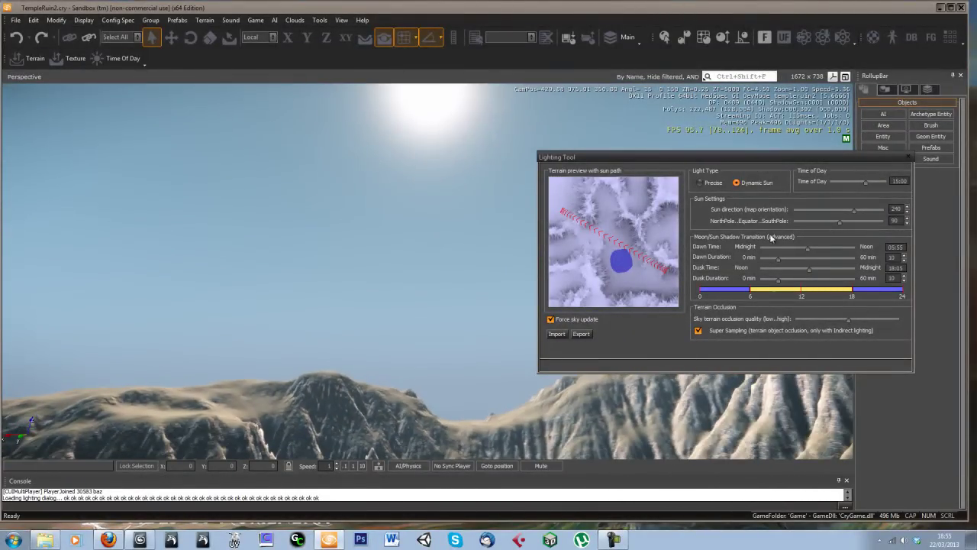
drag(869, 185, 872, 186)
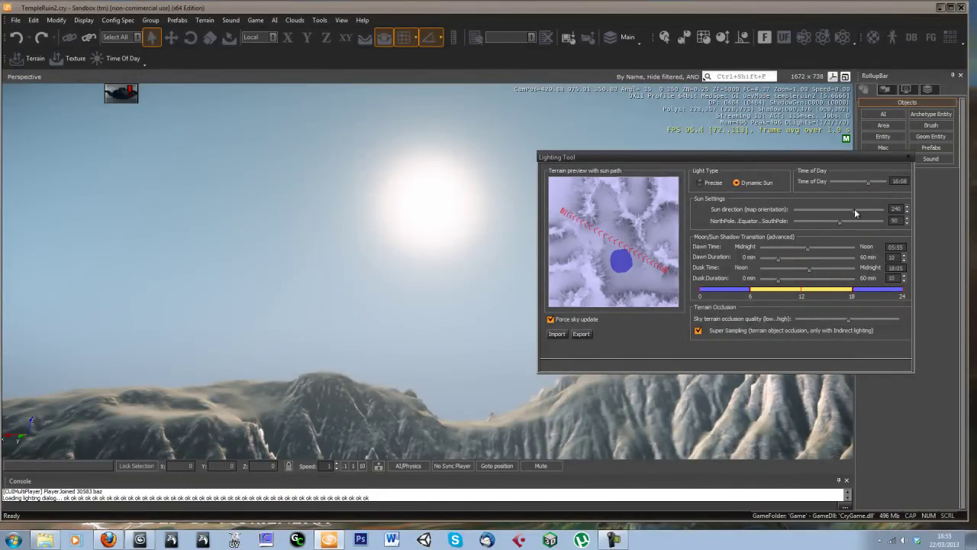
Try sun directions of 210, 114, 57 and 341, checking the sun over the mountains after each change
drag(855, 213, 846, 213)
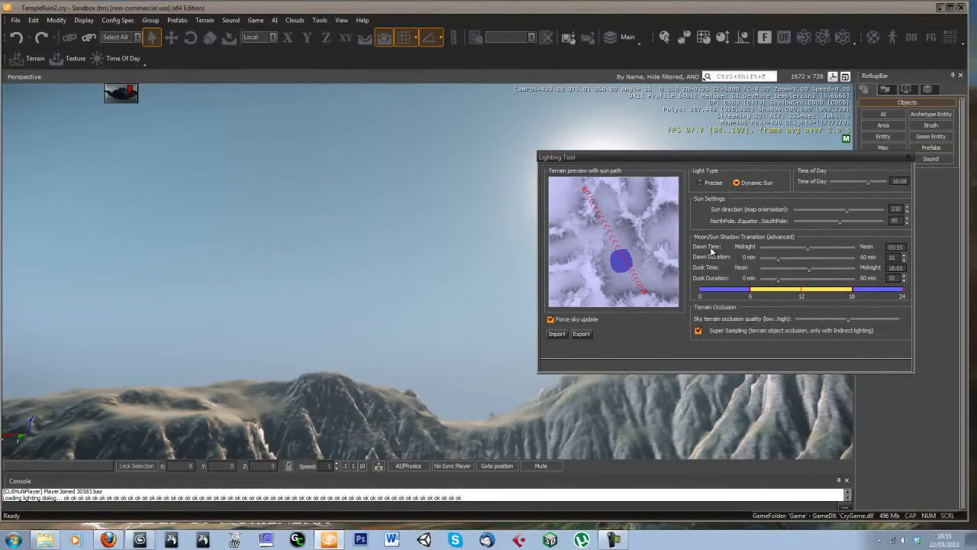
right_drag(474, 266, 481, 267)
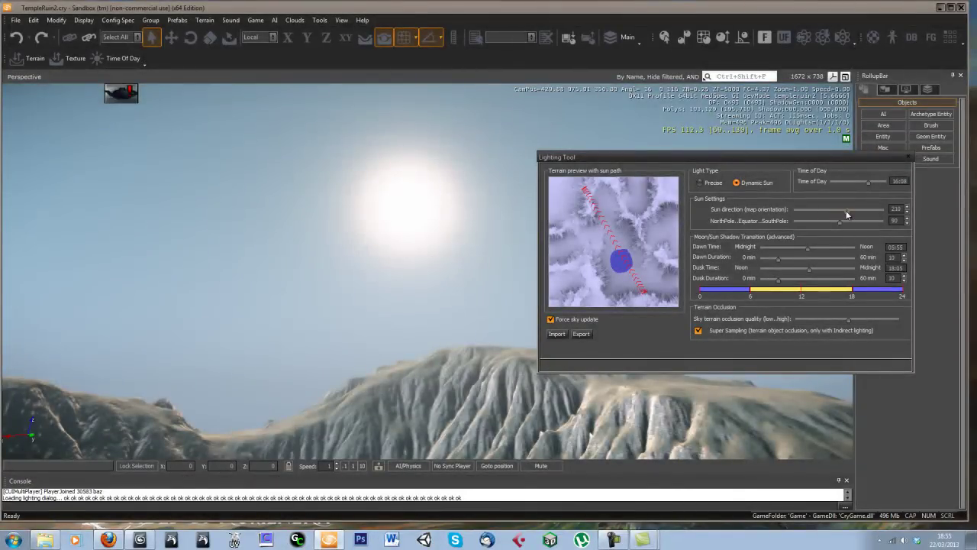
drag(846, 215, 824, 214)
right_drag(458, 267, 422, 266)
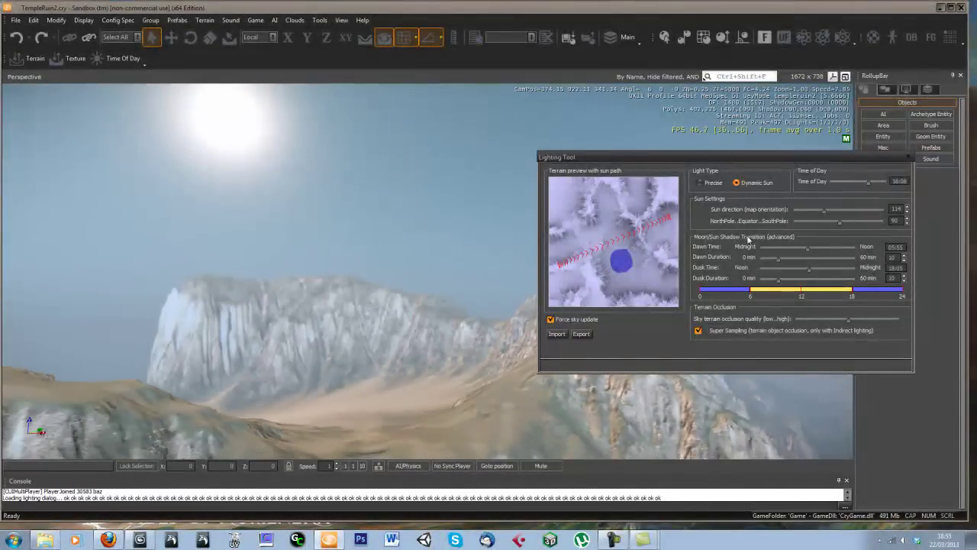
drag(823, 212, 809, 214)
mouse_move(438, 281)
right_down()
mouse_move(491, 275)
mouse_move(435, 284)
mouse_move(437, 270)
right_up()
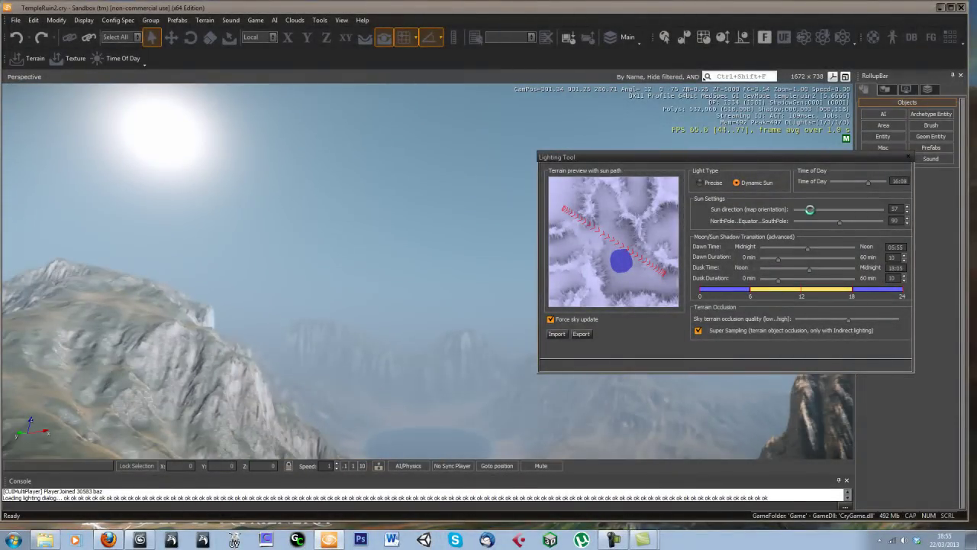
drag(810, 209, 878, 215)
right_drag(506, 269, 472, 265)
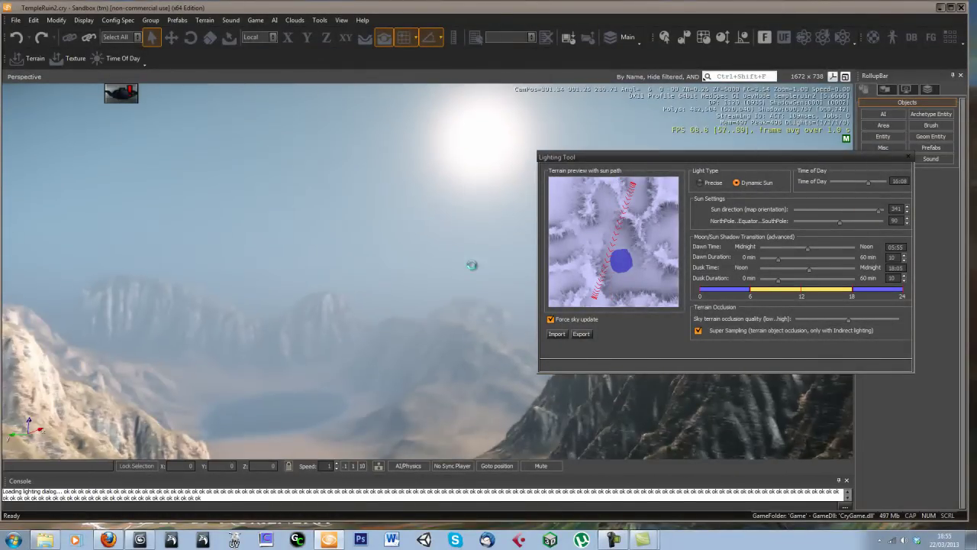
Set the sun direction to 352 and check the sun's position above the valley lake
drag(878, 215, 884, 213)
key(s)
mouse_move(305, 285)
right_down()
mouse_move(294, 232)
mouse_move(303, 283)
right_up()
key(w)
right_drag(364, 284, 400, 283)
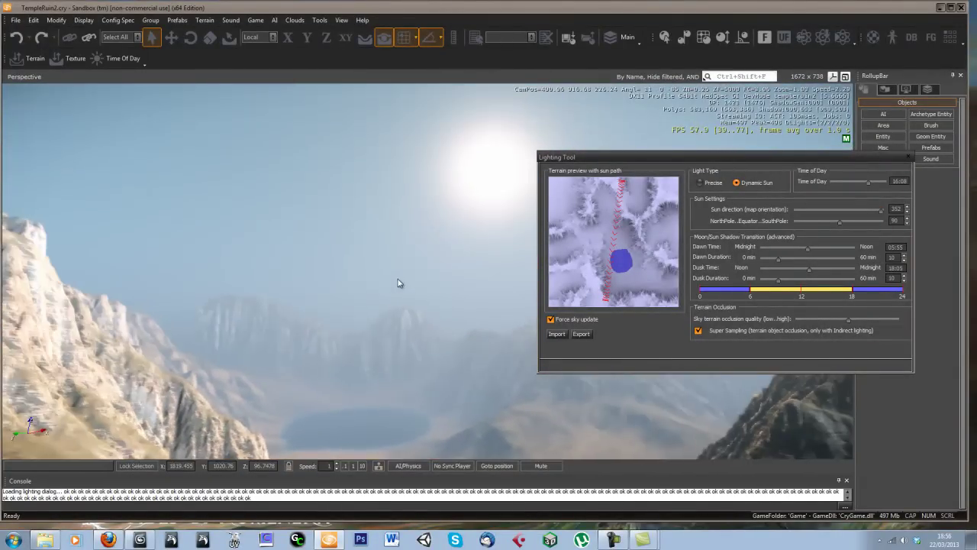
Inspect how the sunlight falls on the cliffs and dunes around the valley, and close the Lighting Tool
right_drag(391, 354, 352, 287)
key(w)
right_drag(331, 357, 345, 362)
right_drag(365, 284, 369, 252)
key(d)
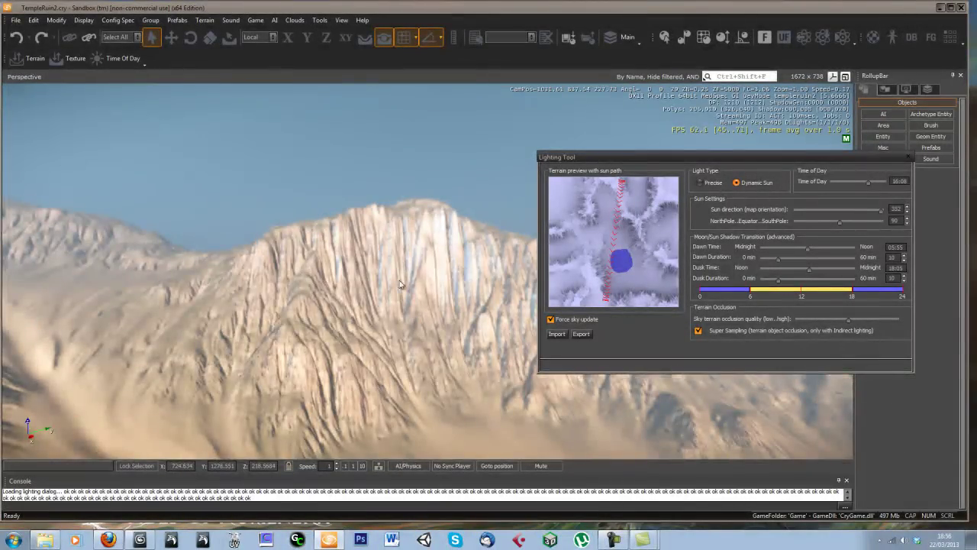
right_drag(398, 284, 359, 312)
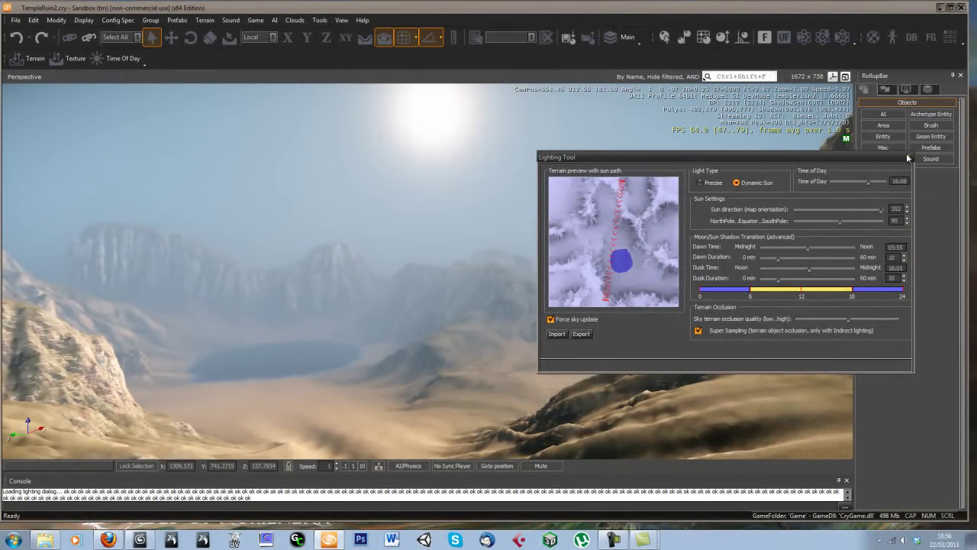
click(908, 158)
Test the level in game mode from the sandy slope facing the lake, and return to editing
right_drag(634, 269, 674, 276)
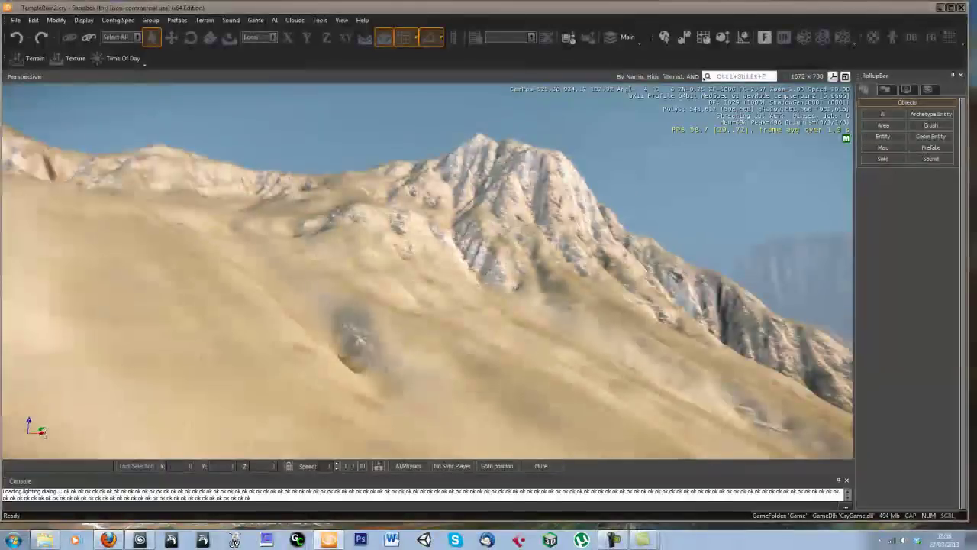
right_drag(358, 340, 669, 276)
key(ctrl+g)
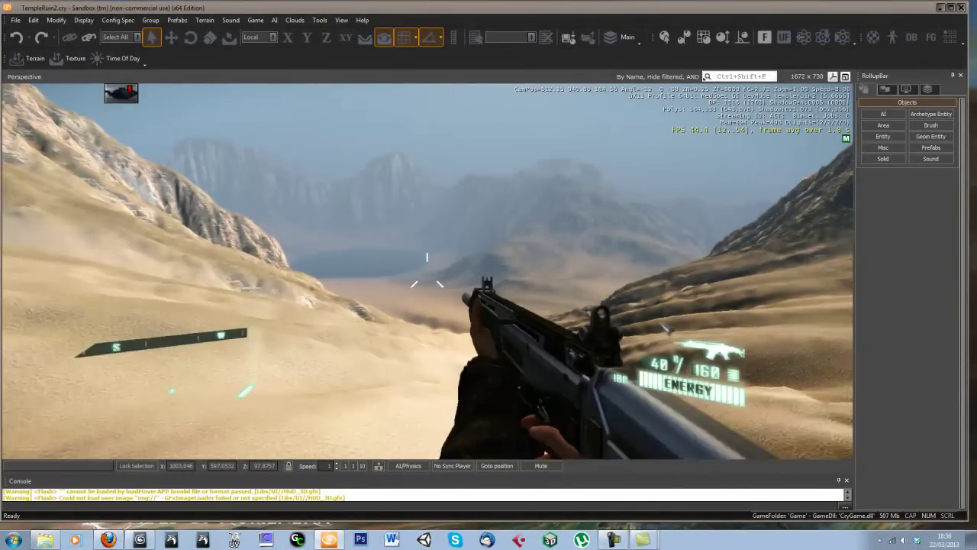
key(w)
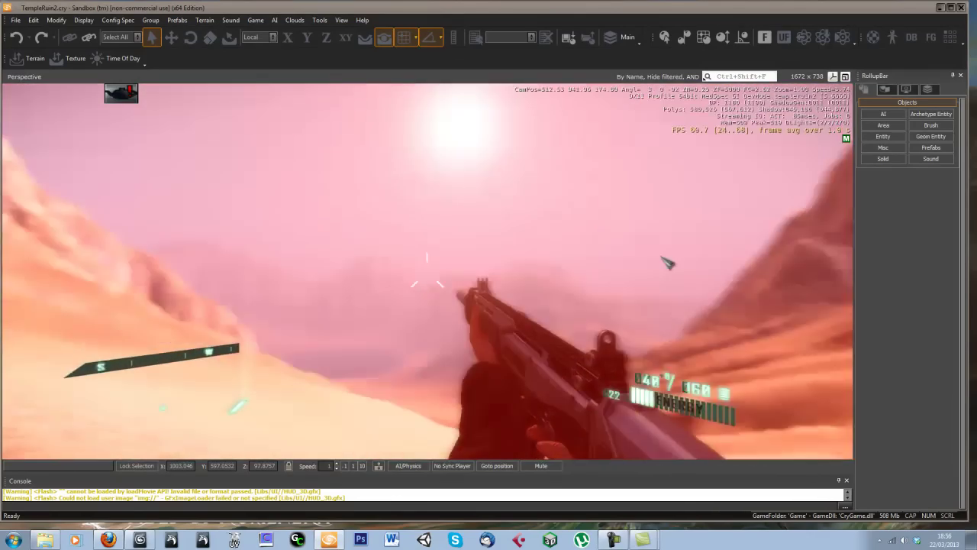
key(w)
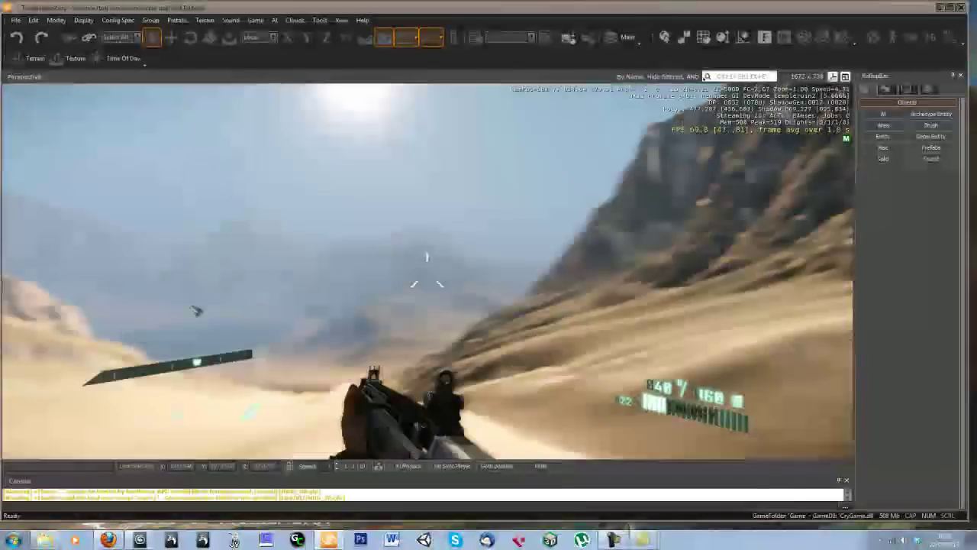
scroll(207, 323, down, 1)
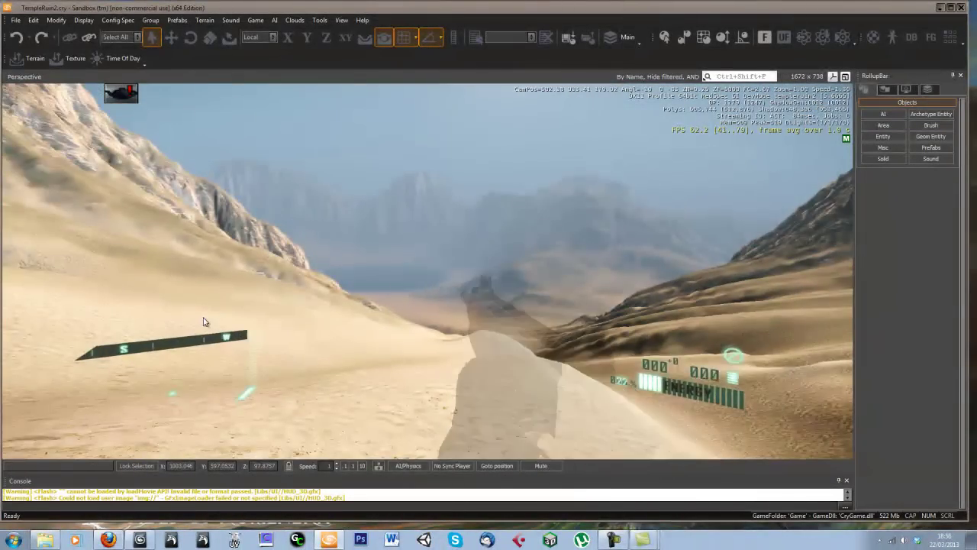
scroll(215, 321, down, 1)
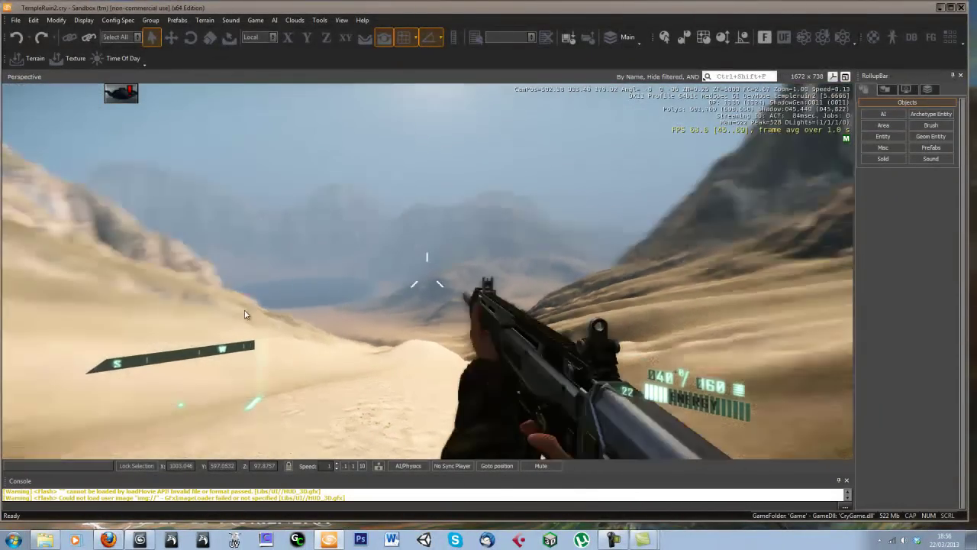
key(Escape)
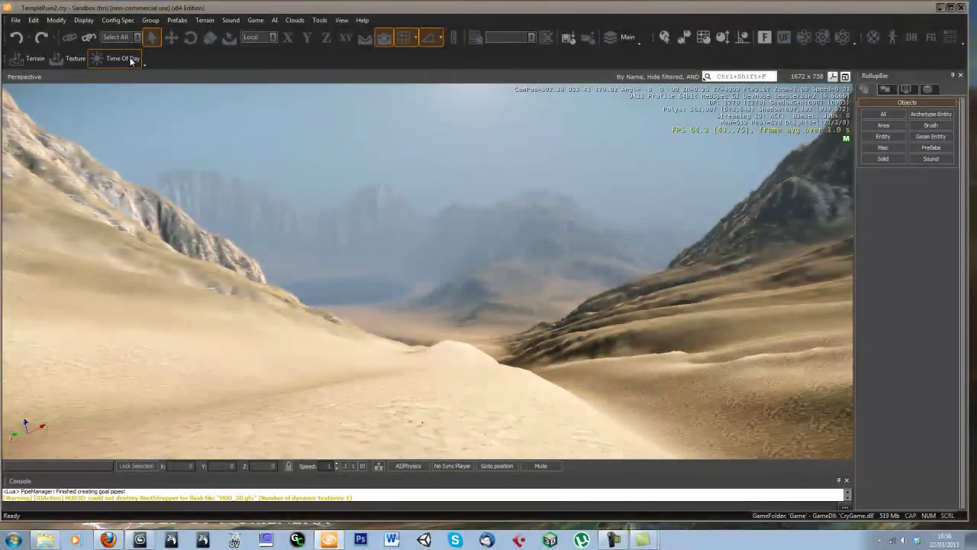
Open the Time of Day editor and set the fog's global density to 0.1
click(126, 59)
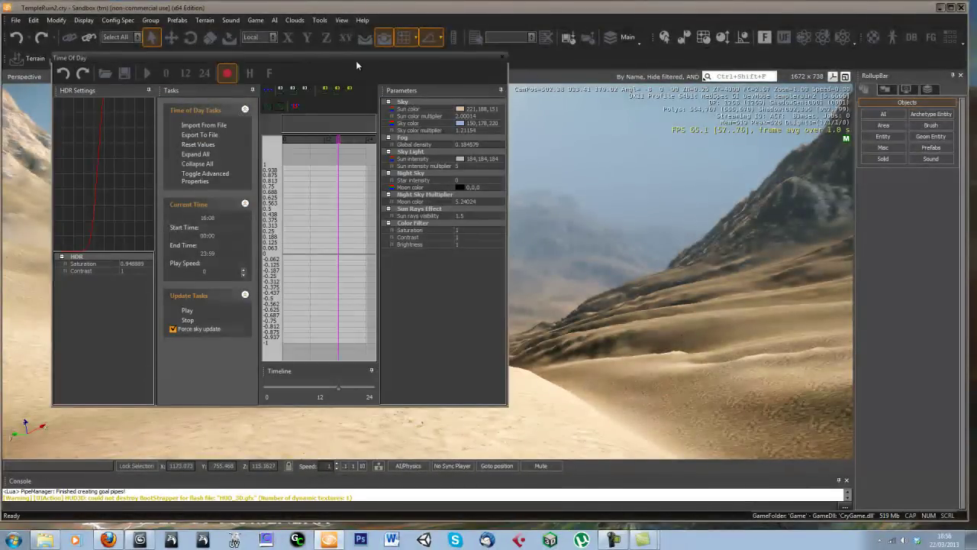
drag(456, 70, 663, 91)
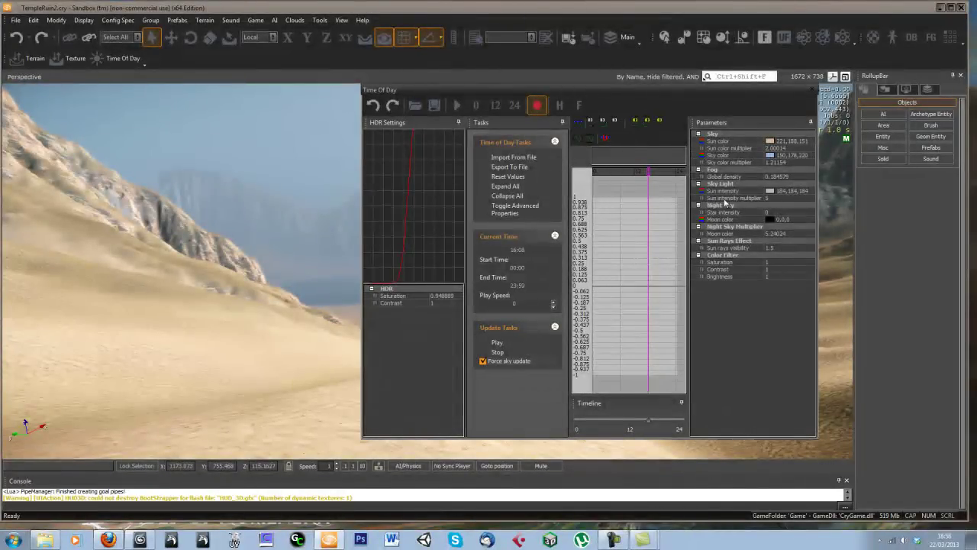
right_drag(329, 235, 326, 234)
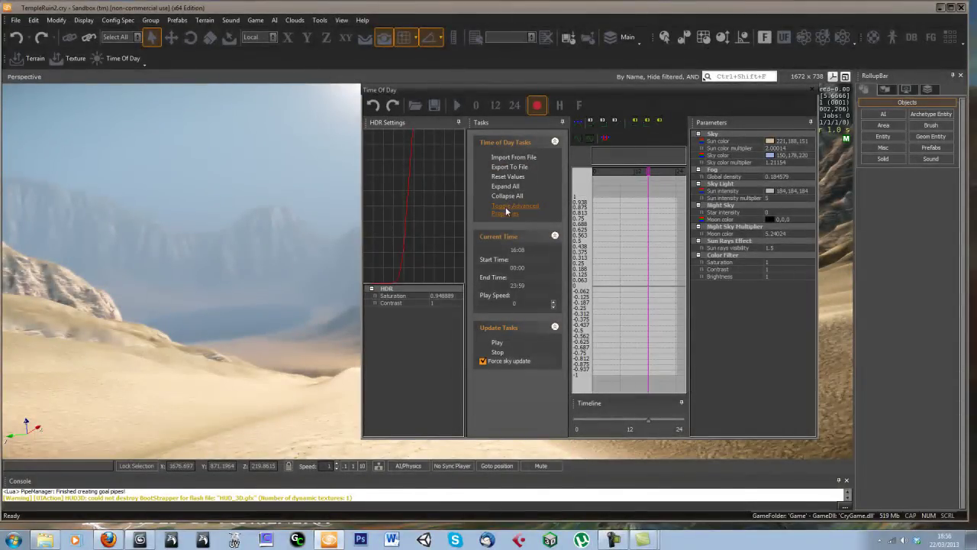
click(786, 177)
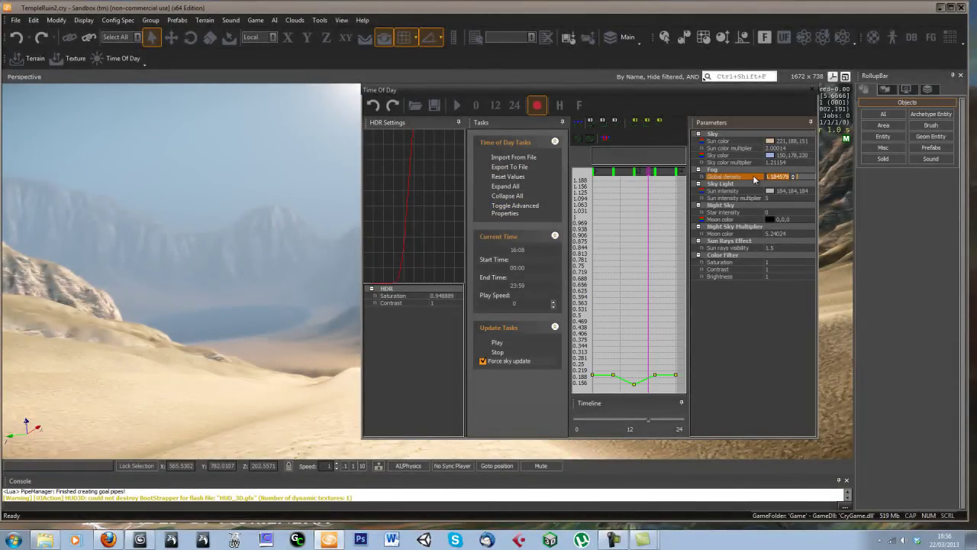
key(Return)
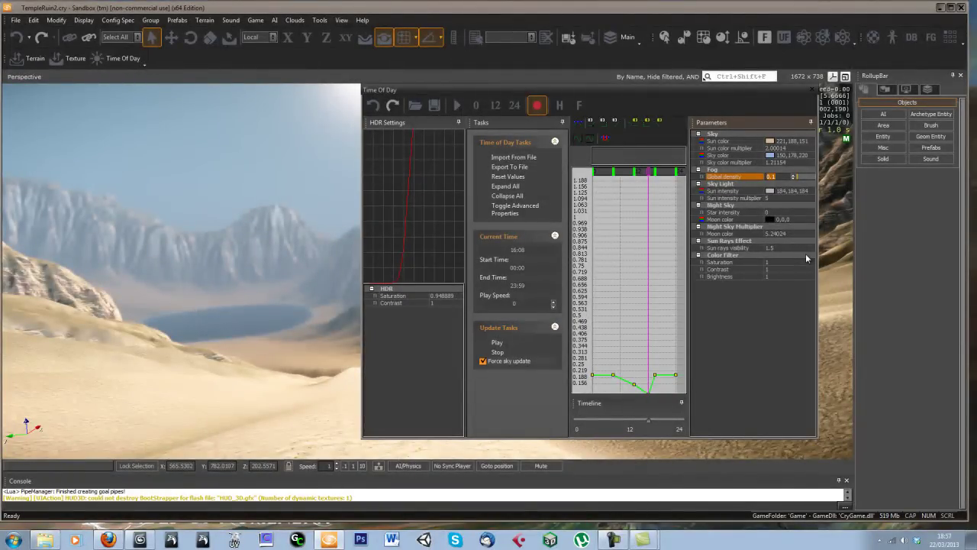
right_drag(245, 284, 237, 284)
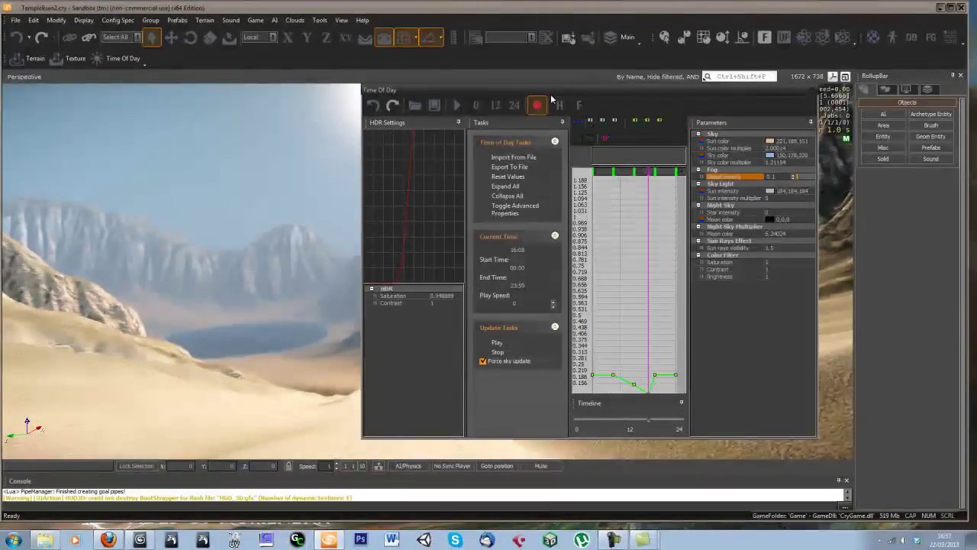
Show the advanced Time of Day properties and look through the parameters down to the Shadows group
drag(551, 93, 620, 107)
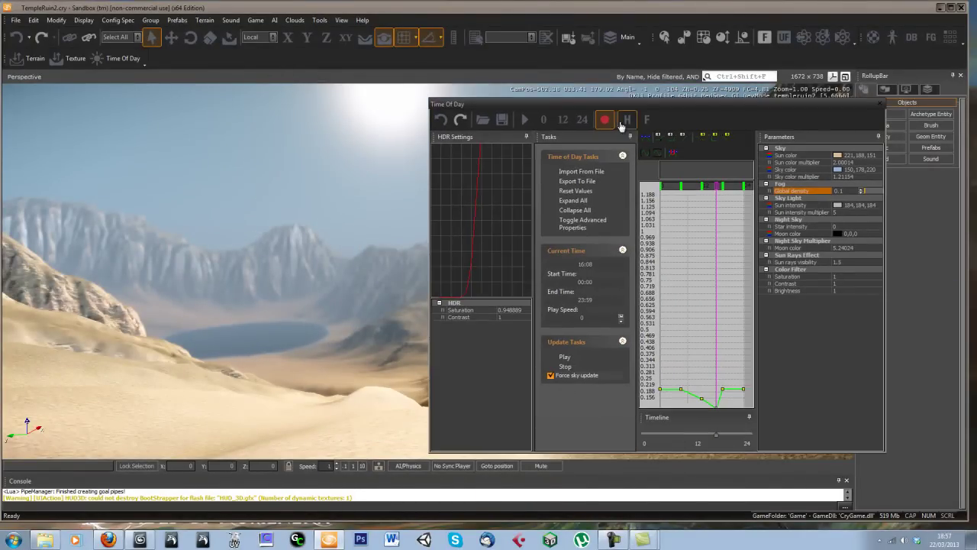
click(571, 223)
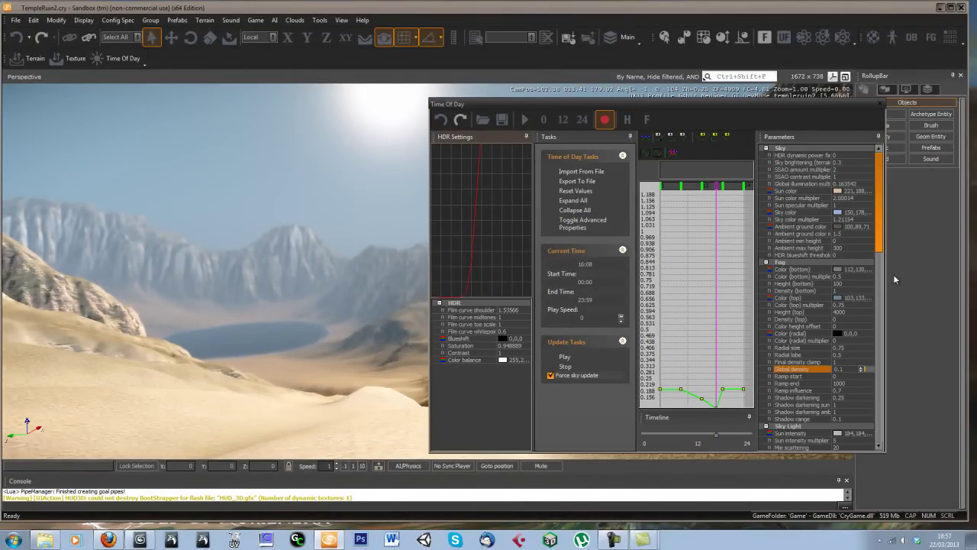
drag(880, 248, 878, 450)
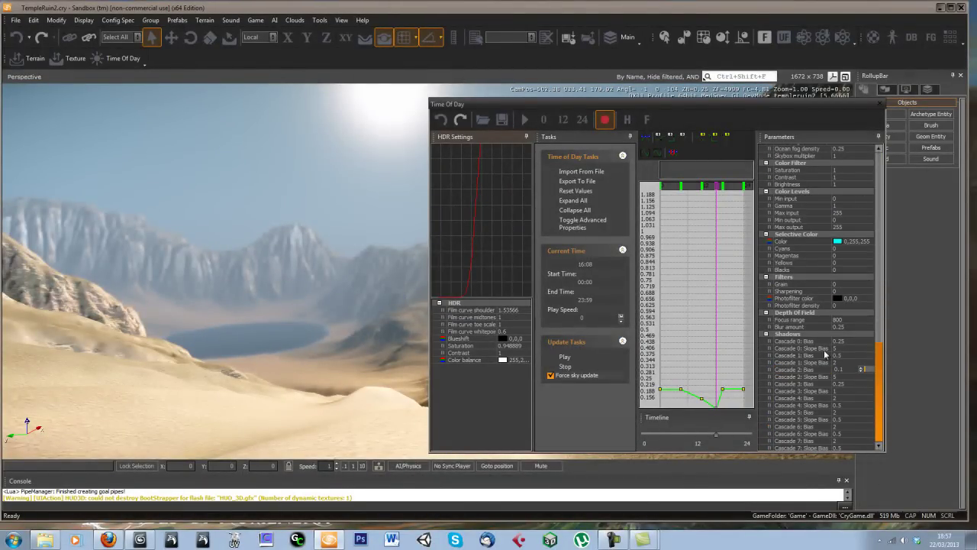
Set the depth of field focus range to 1905 in the Time of Day parameters
click(847, 320)
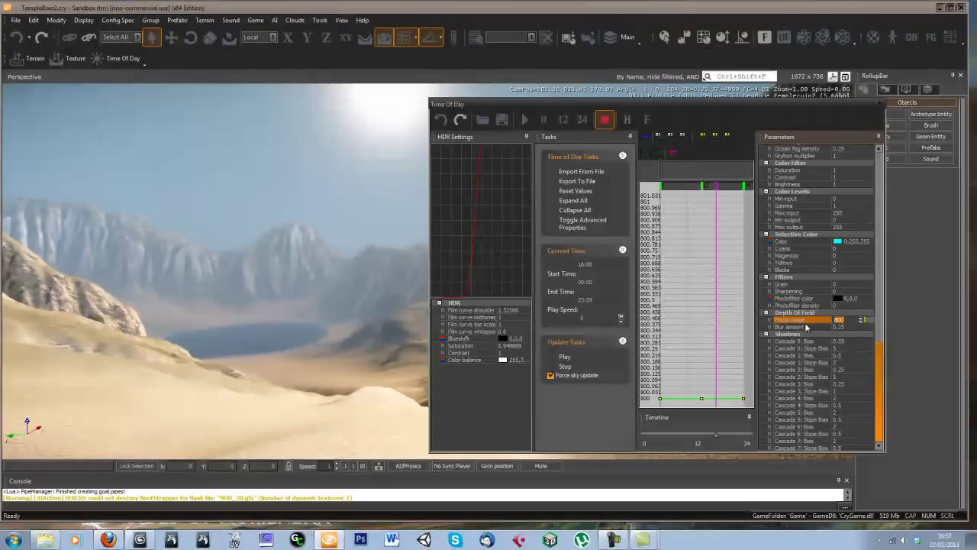
drag(881, 362, 881, 361)
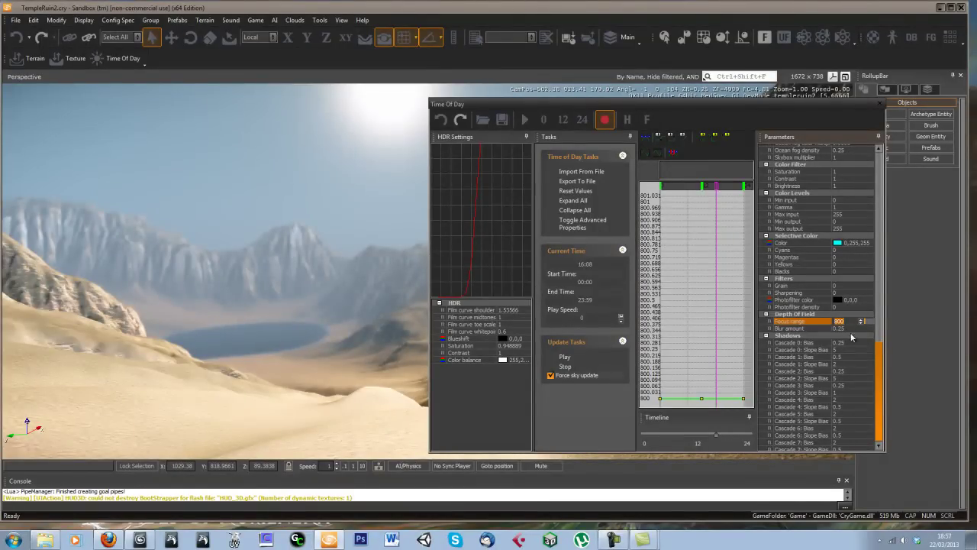
click(846, 328)
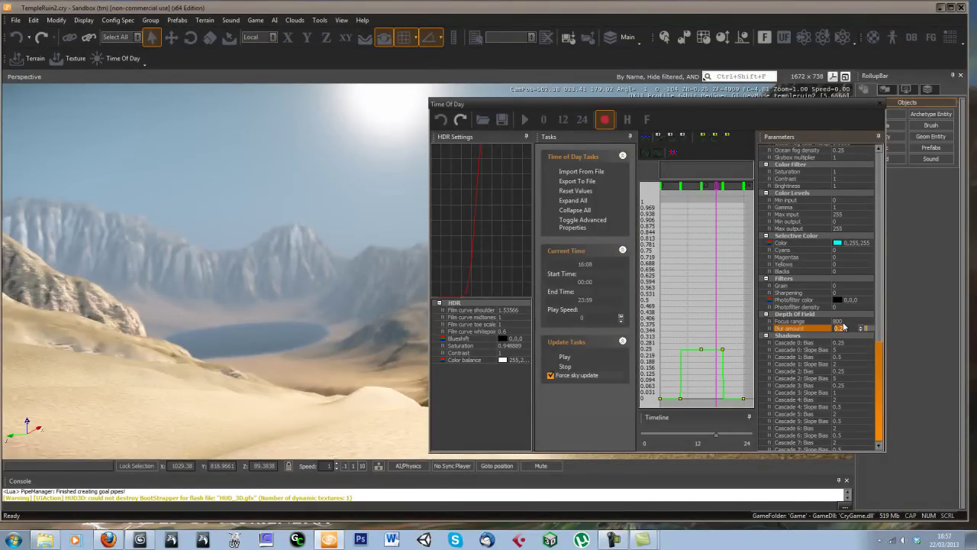
click(807, 321)
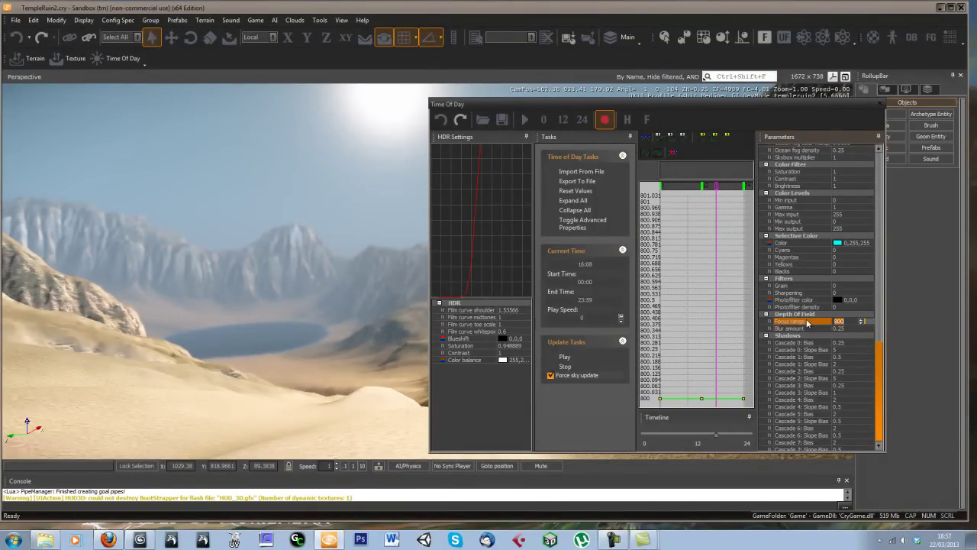
click(846, 328)
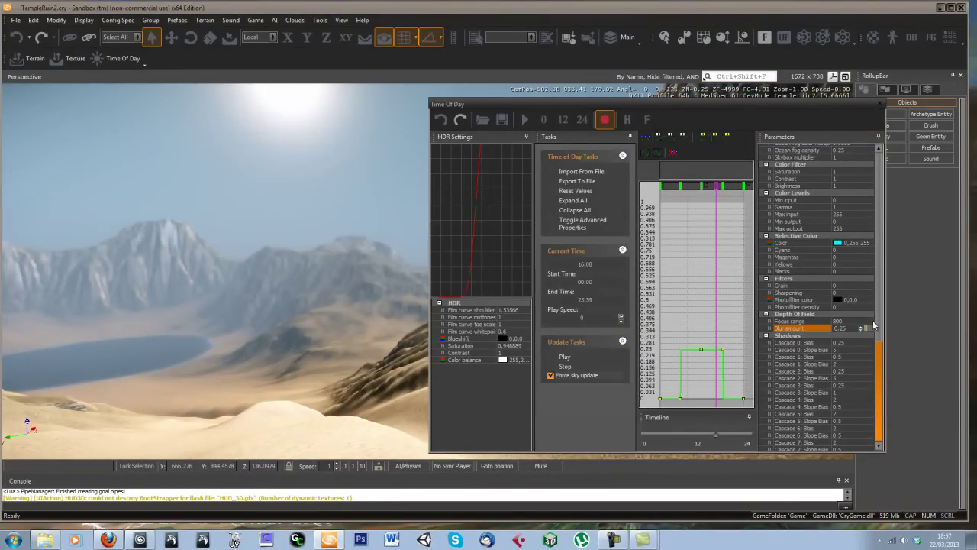
click(826, 321)
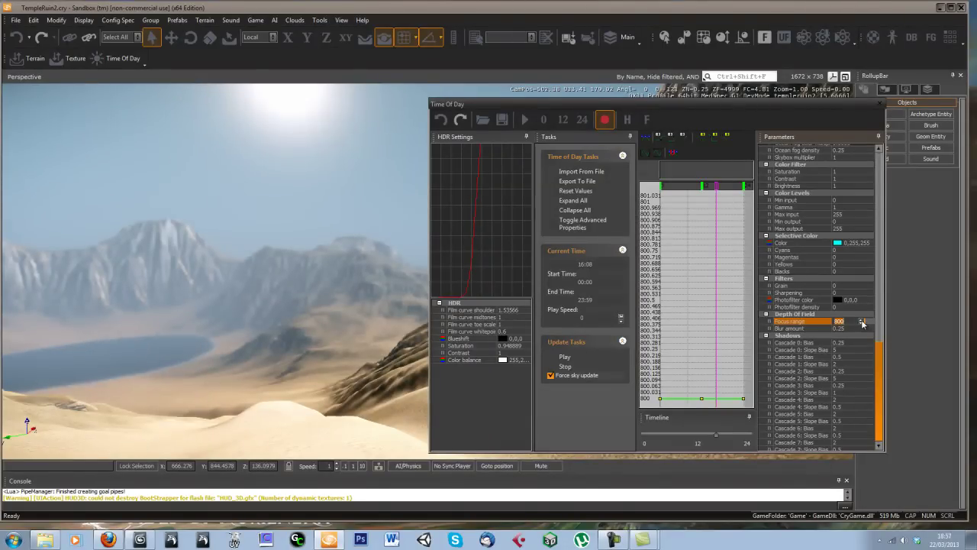
drag(867, 323, 868, 324)
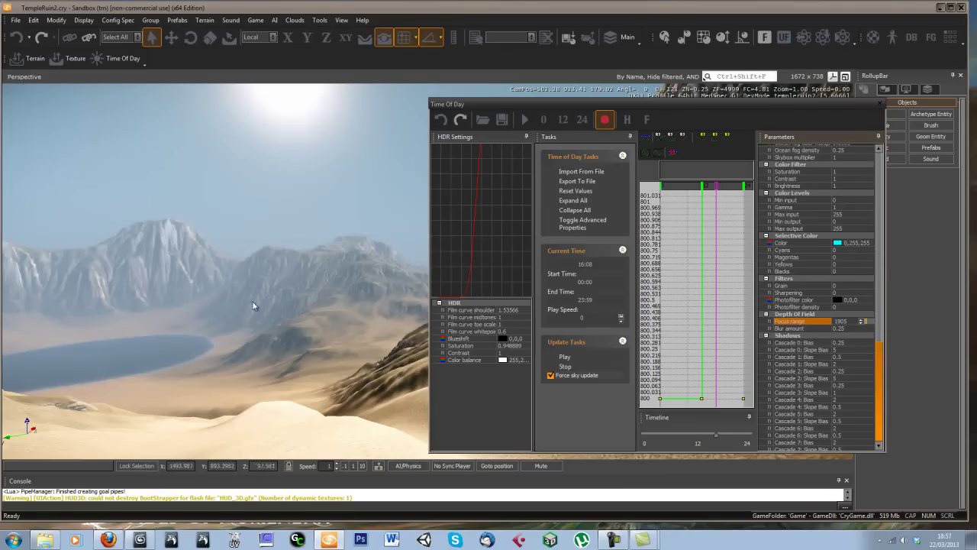
Inspect the blur on the distant mountains and lake, comparing a focus range of 0 with 1905
key(w)
mouse_move(290, 294)
right_down()
mouse_move(279, 296)
mouse_move(289, 295)
right_up()
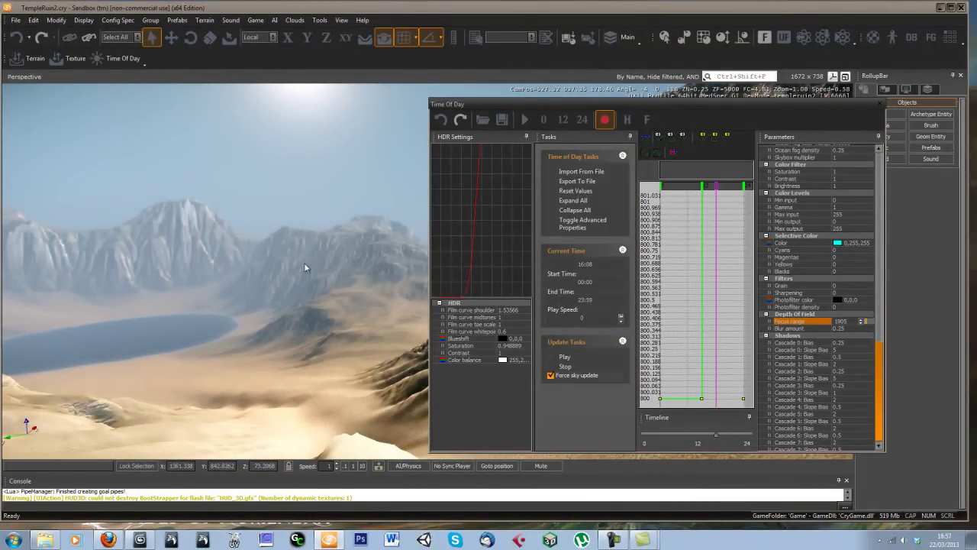
right_drag(328, 269, 327, 269)
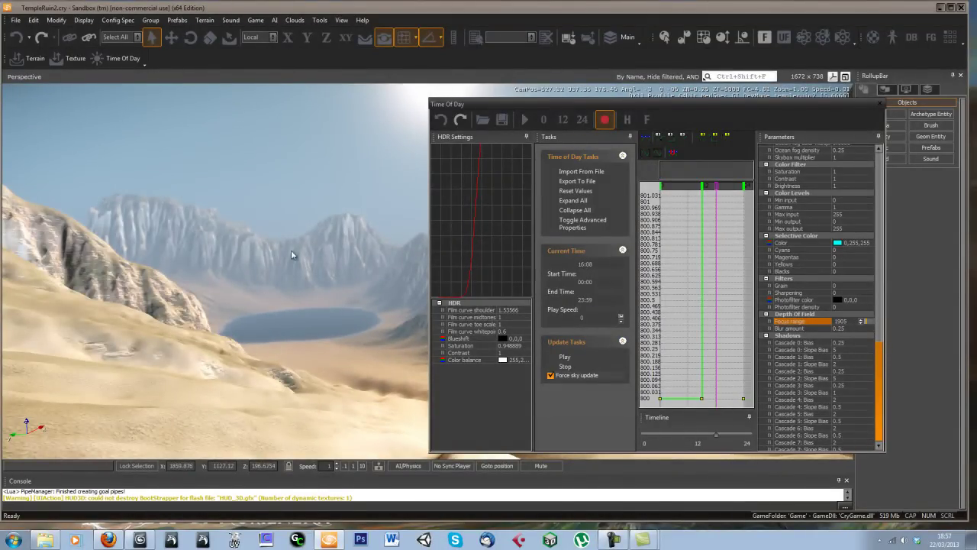
key(w)
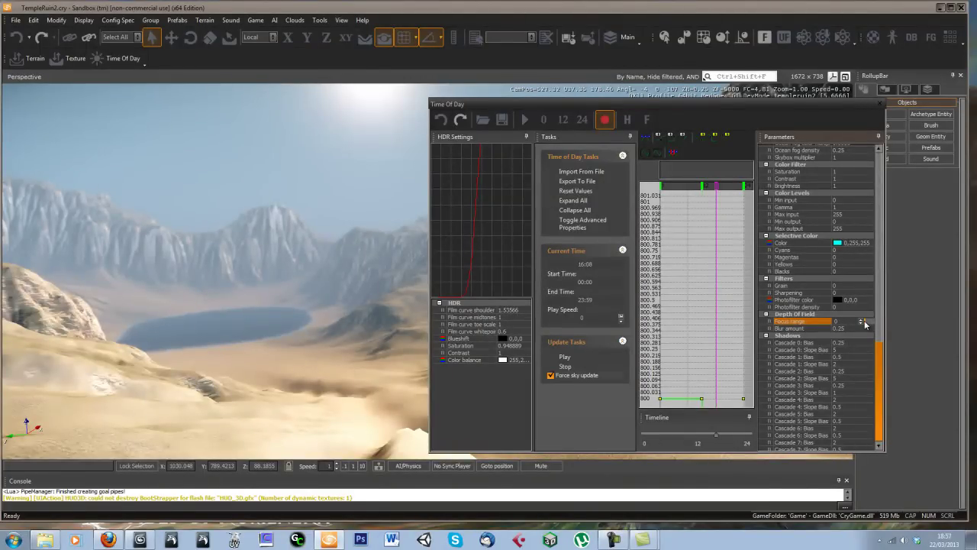
drag(865, 324, 868, 324)
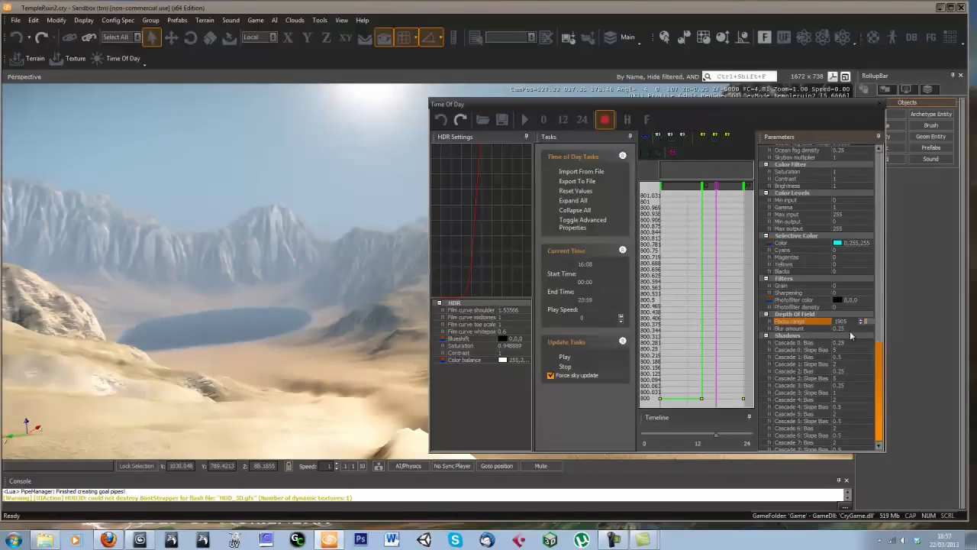
Set the depth of field blur amount to 0.429 and focus range to 1429, and close the Time of Day editor
click(860, 329)
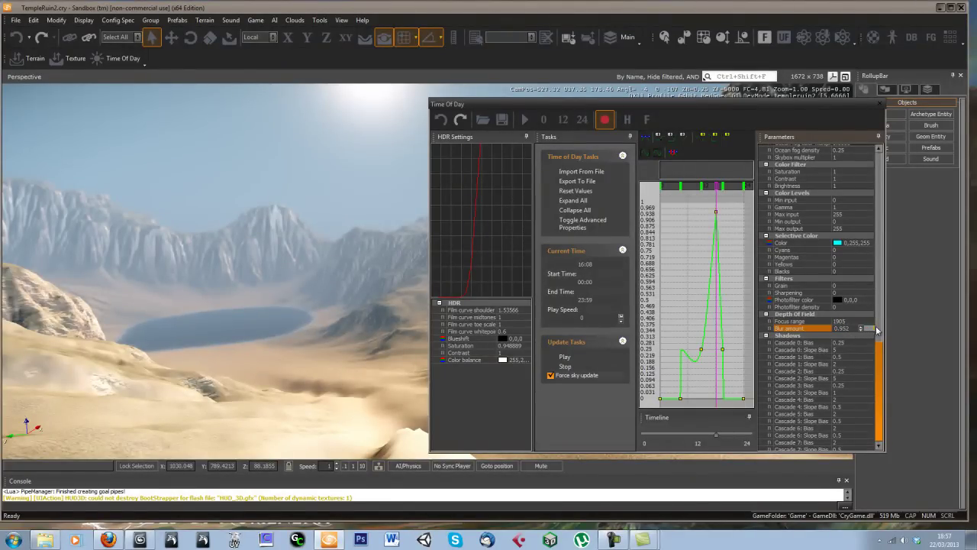
click(865, 321)
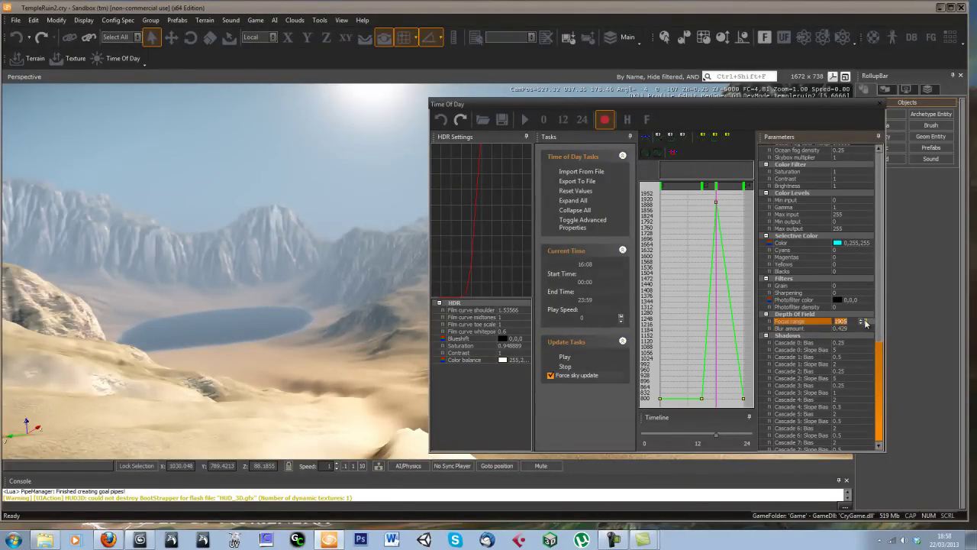
drag(867, 324, 865, 324)
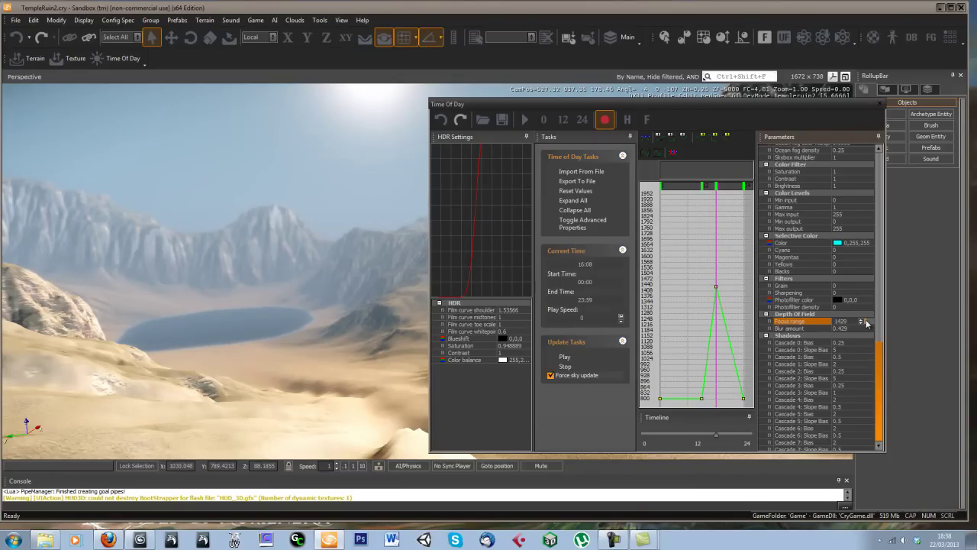
right_drag(207, 287, 204, 287)
click(880, 105)
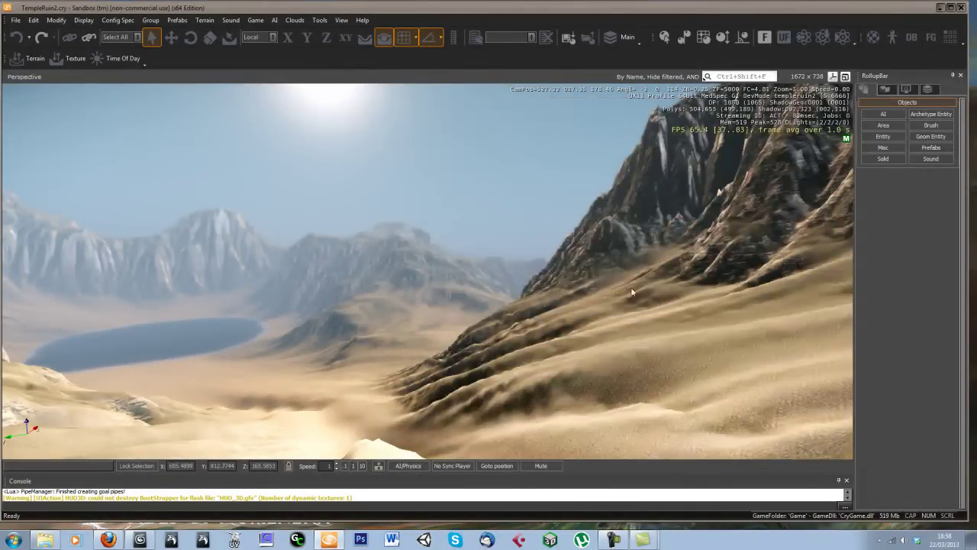
Test the depth of field in game mode from the sandy slope facing the lake, and return to editing
key(d)
right_drag(646, 287, 636, 287)
middle_drag(621, 271, 623, 268)
right_drag(623, 267, 620, 267)
key(ctrl+g)
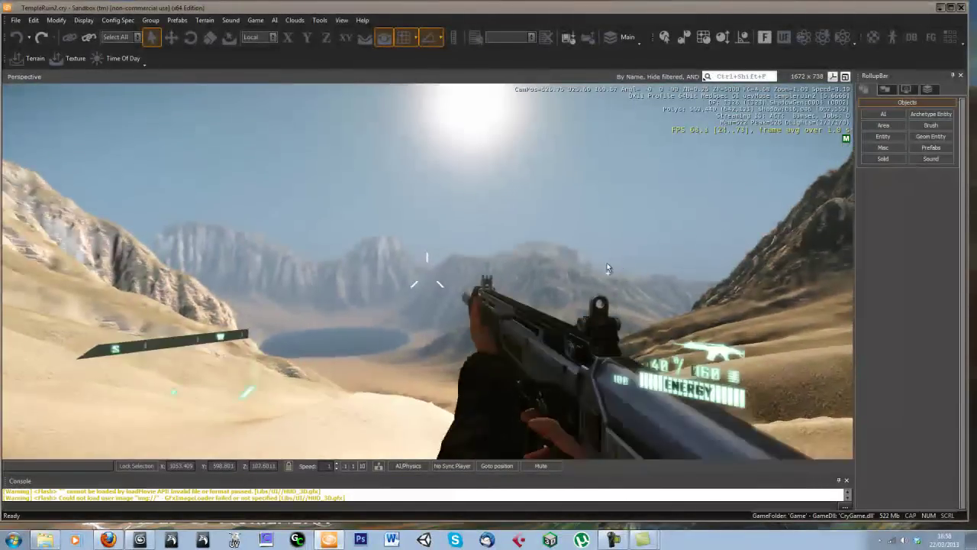
key(d)
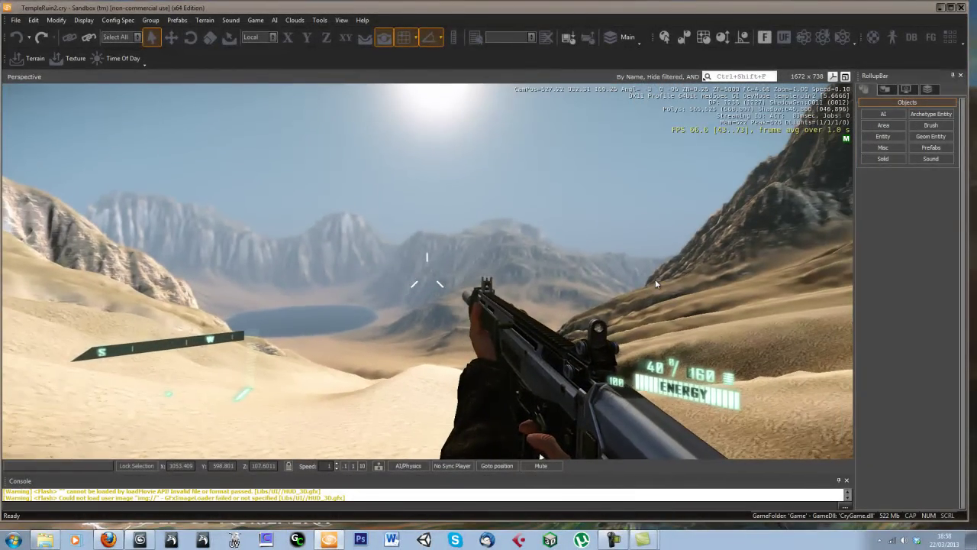
key(Escape)
Save the level with the new atmosphere settings
mouse_move(544, 329)
right_down()
mouse_move(501, 324)
mouse_move(530, 329)
right_up()
key(w)
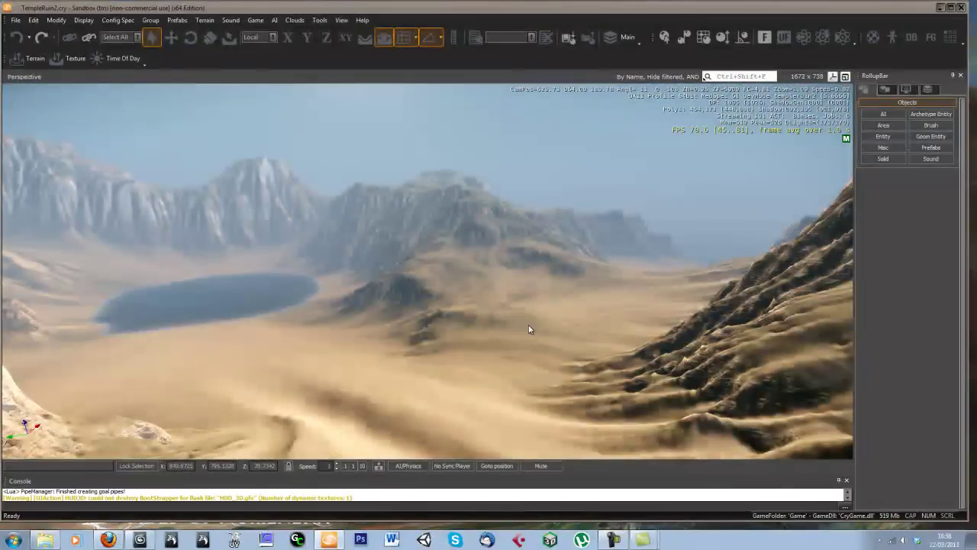
key(ctrl+s)
click(491, 286)
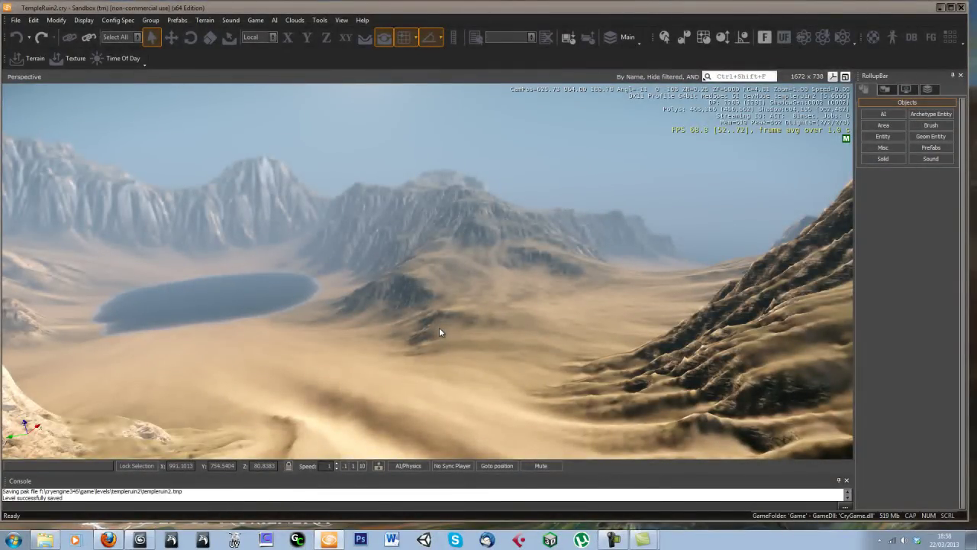
Set up the terrain Flatten brush with outside radius 52.480 and inside radius 23.988, and sample its target height from the sandy slope
mouse_move(491, 341)
right_down()
mouse_move(507, 342)
mouse_move(444, 354)
mouse_move(490, 342)
mouse_move(341, 297)
mouse_move(492, 340)
right_up()
key(s)
click(885, 89)
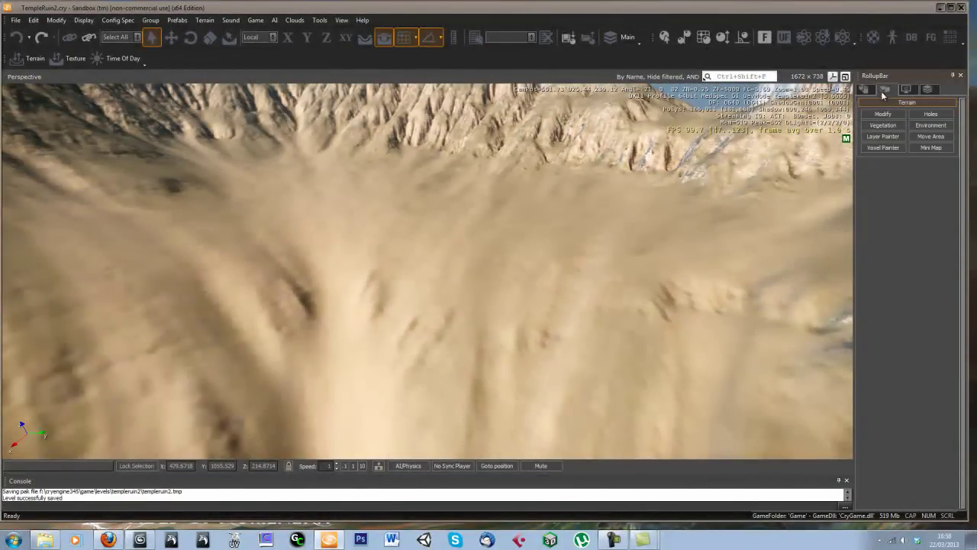
click(884, 113)
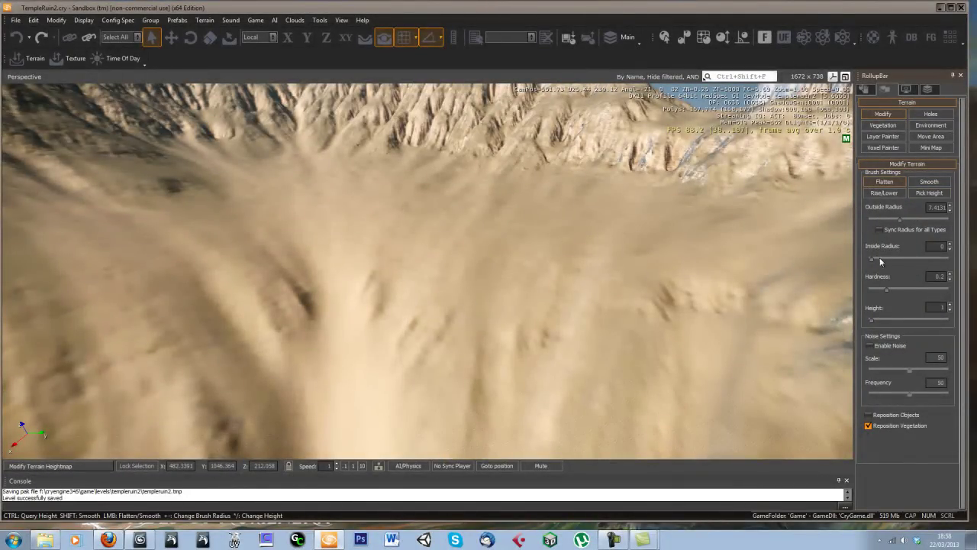
drag(872, 260, 907, 261)
key(ctrl)
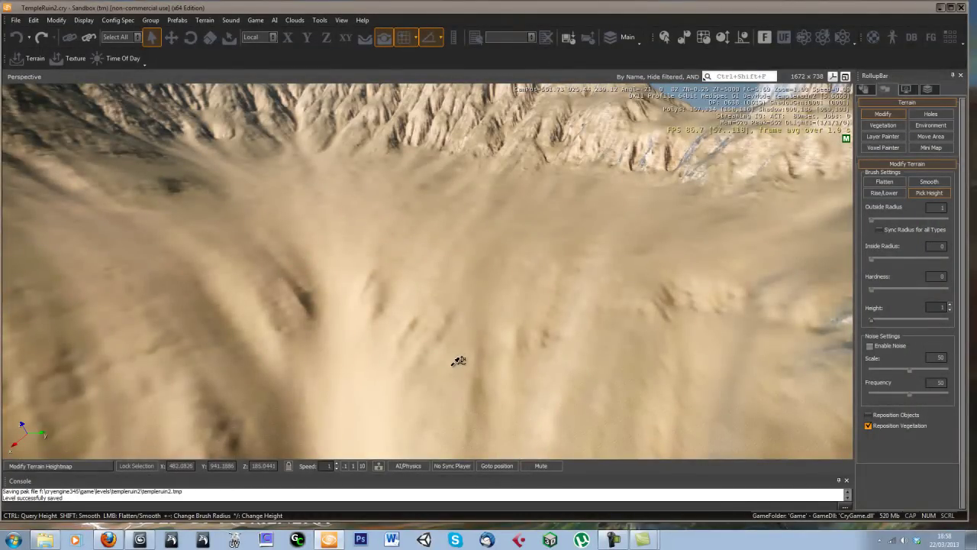
ctrl+click(458, 360)
Flatten the sandy slope below the cliffs to the sampled height, and undo the last stroke
key(s)
key(shift+s)
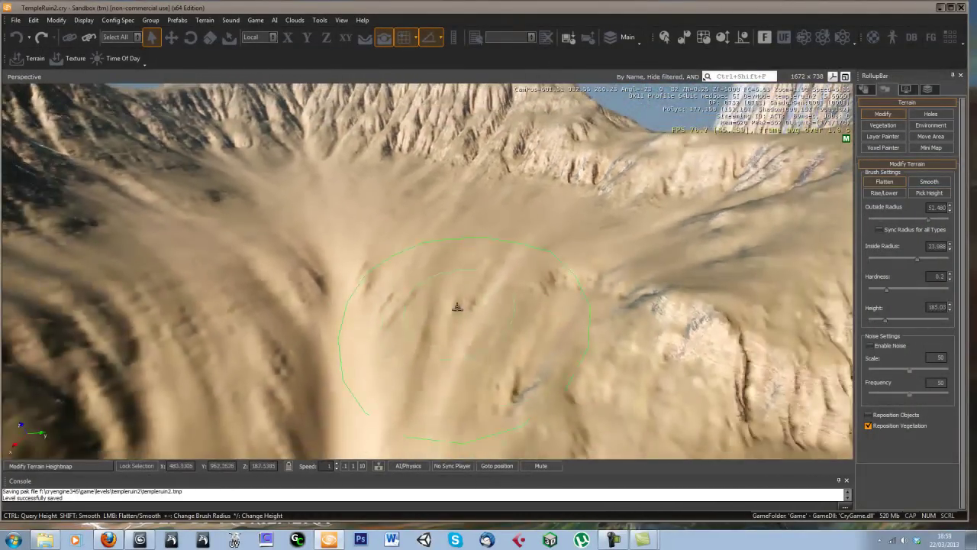
mouse_move(458, 307)
mouse_down()
mouse_move(325, 276)
mouse_move(334, 288)
mouse_move(429, 270)
mouse_move(526, 280)
mouse_move(479, 323)
mouse_move(518, 326)
mouse_up()
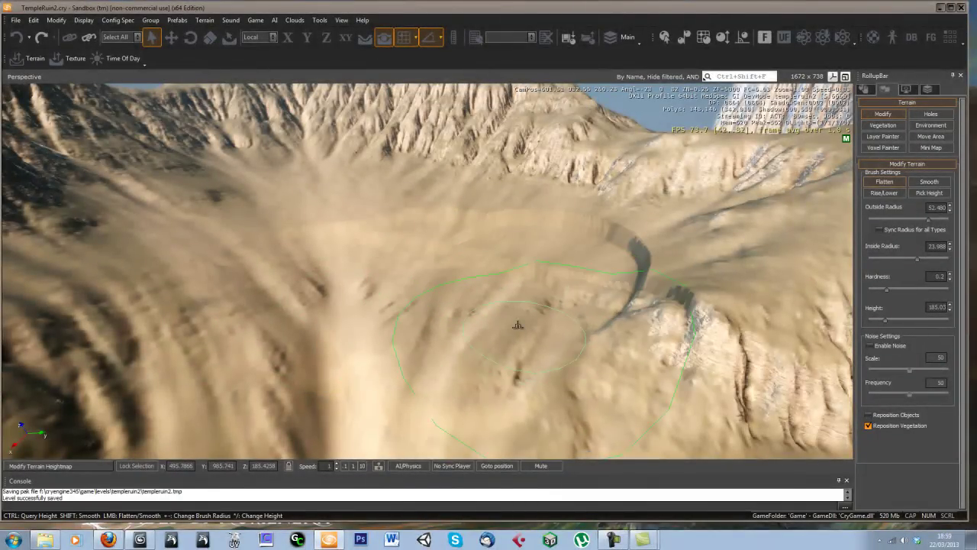
key(ctrl+z)
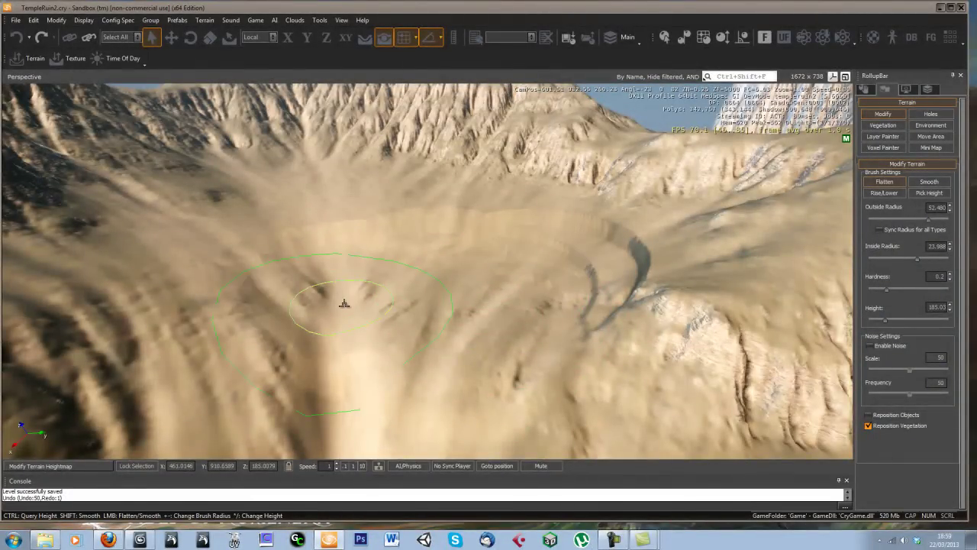
Extend the flattened area across the sandy slope towards its lower edge with the Flatten brush
key(s)
right_drag(395, 343, 408, 340)
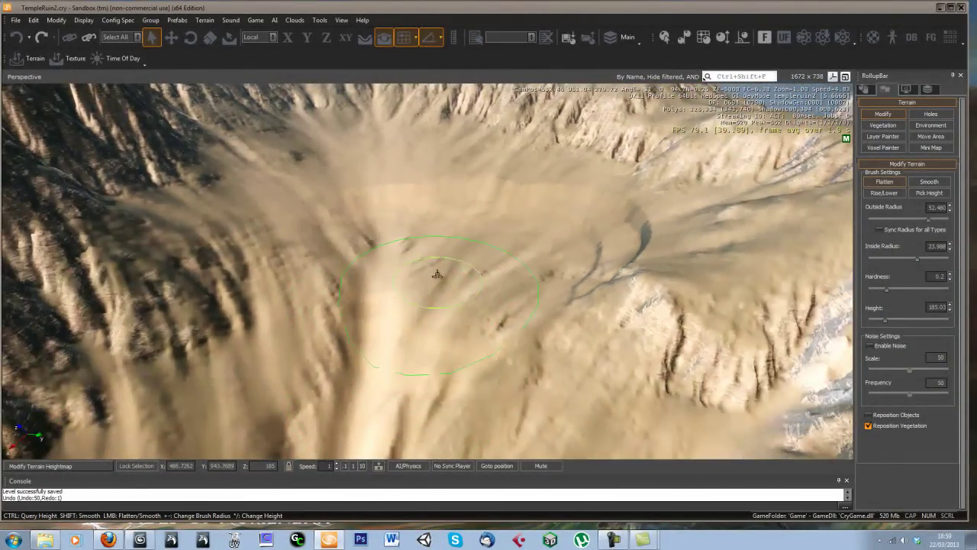
drag(419, 297, 430, 313)
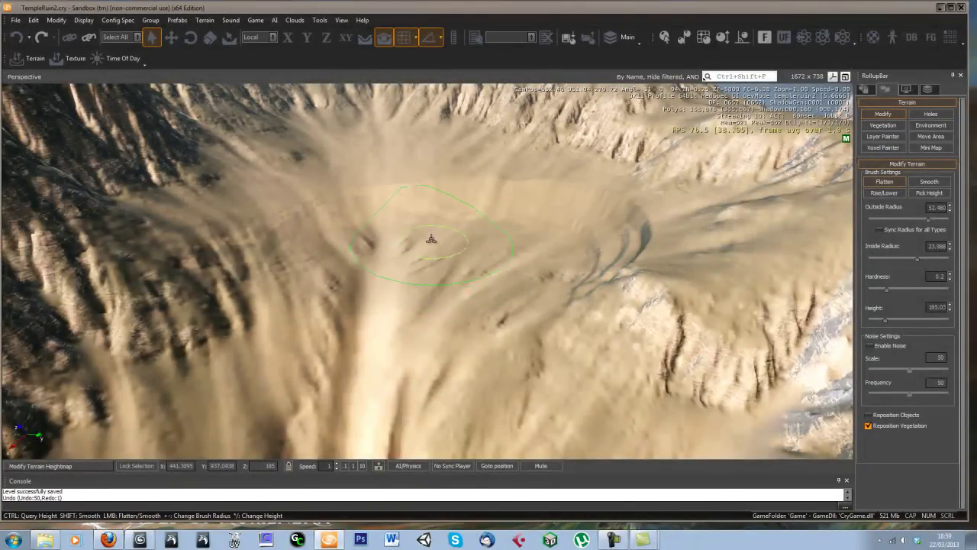
Smooth the steep edges around the flattened area using the Smooth brush with an outside radius of 23.442
right_drag(467, 281, 471, 283)
key(s)
key(a)
click(920, 184)
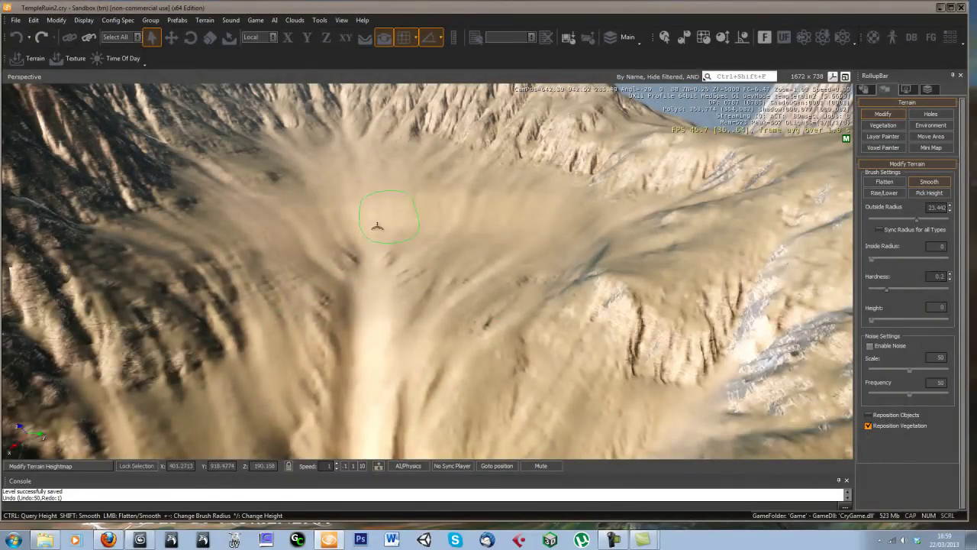
Inspect the smoothed flat area and the slopes around it from several angles
key(w)
right_drag(437, 221, 438, 218)
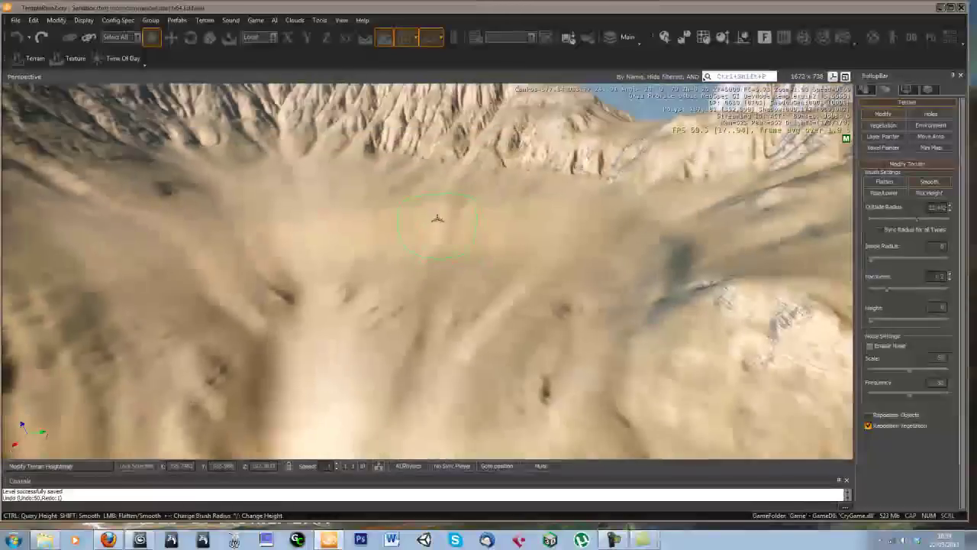
mouse_move(510, 334)
right_down()
mouse_move(552, 328)
mouse_move(403, 270)
right_up()
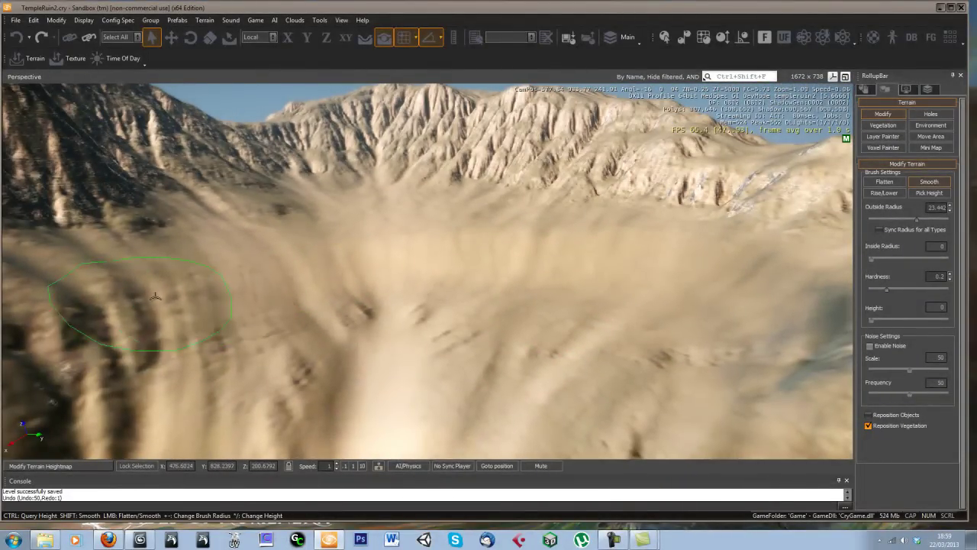
mouse_move(155, 295)
right_down()
mouse_move(260, 252)
mouse_move(371, 257)
right_up()
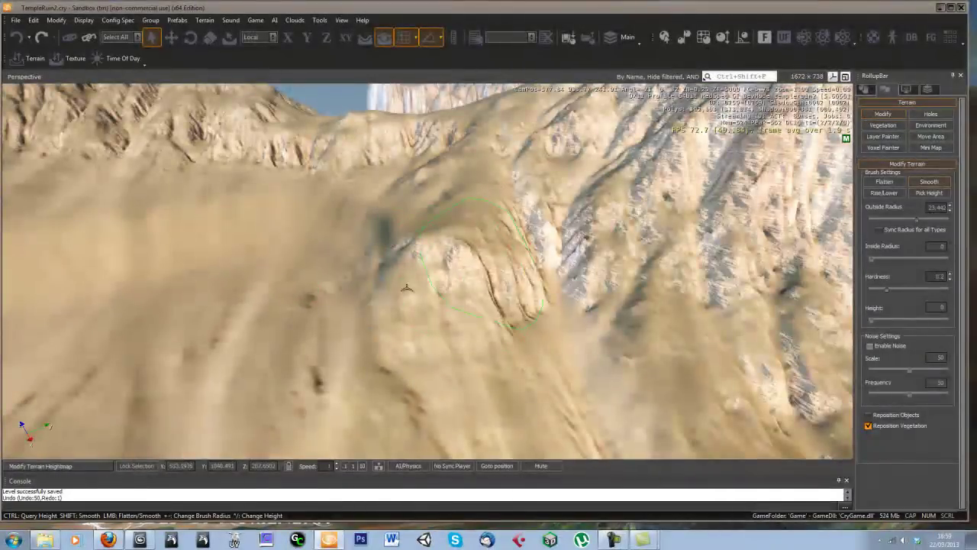
key(w)
mouse_move(406, 289)
right_down()
mouse_move(398, 290)
mouse_move(435, 279)
mouse_move(399, 290)
right_up()
key(w)
Walk across the flattened area in game mode to check the ground, the surrounding cliffs and the view towards the lake
key(ctrl+g)
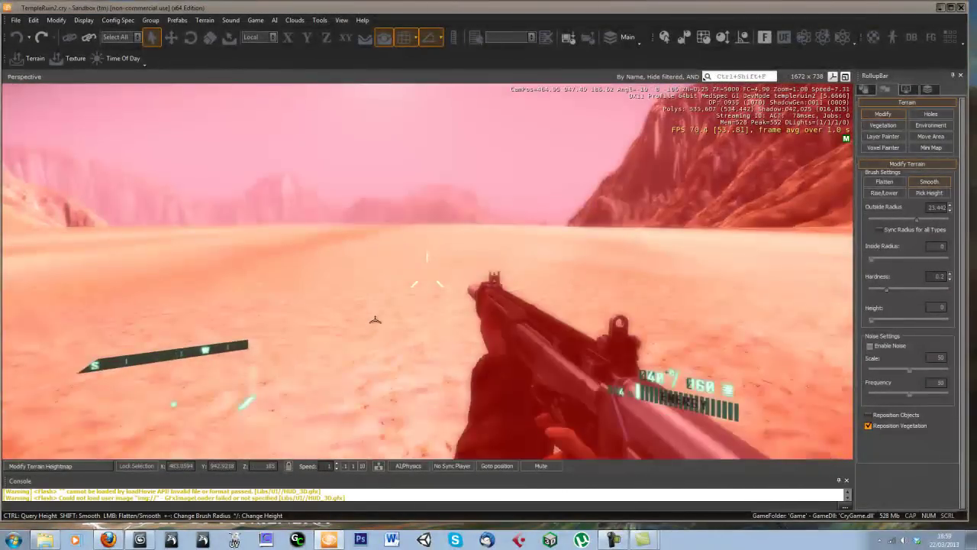
key(w)
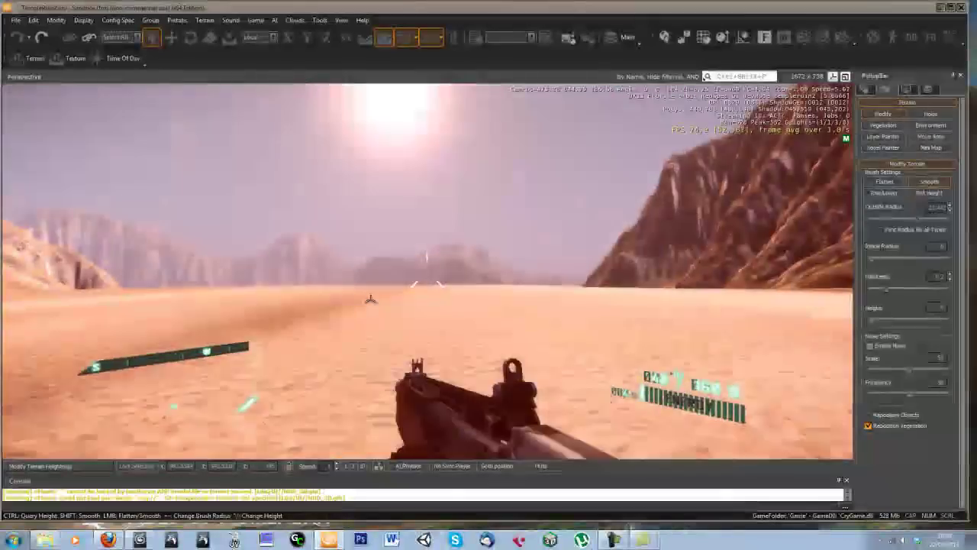
key(w)
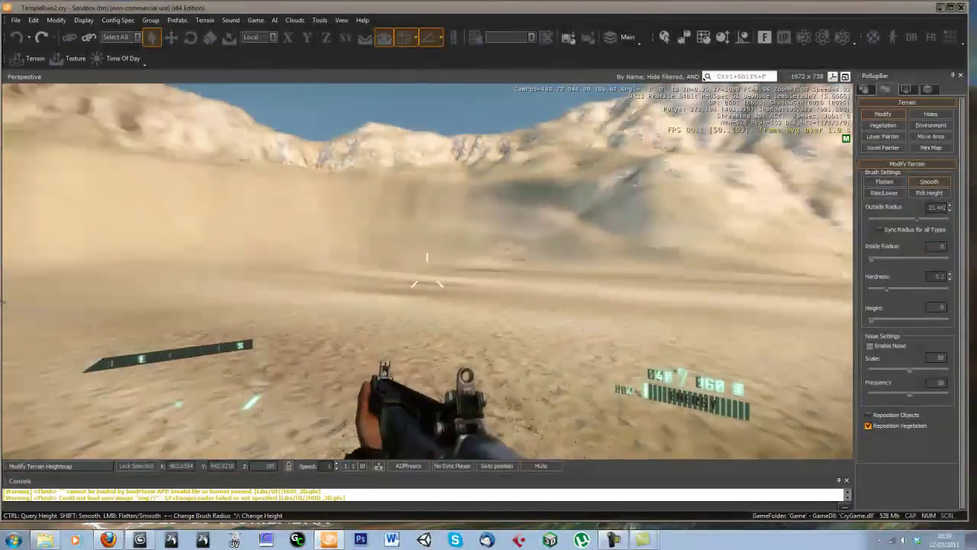
key(w)
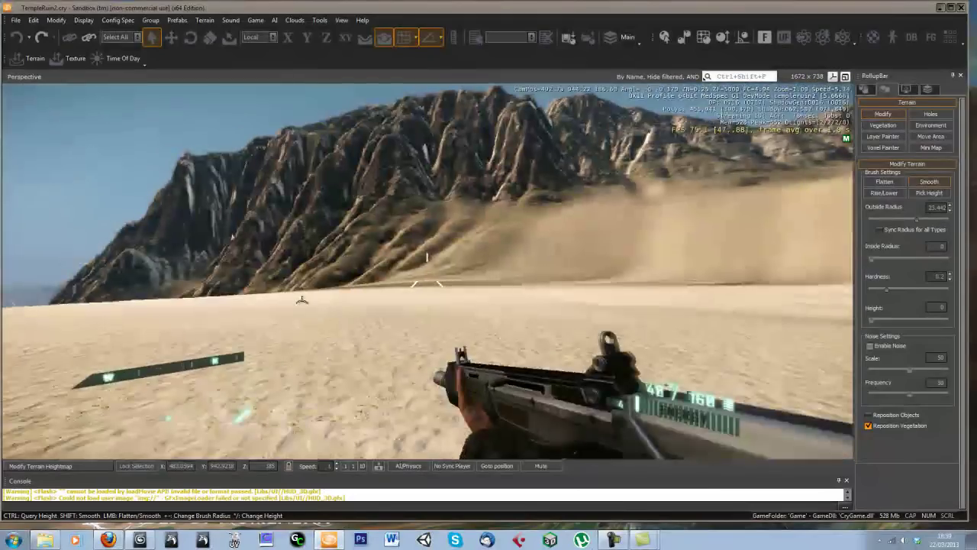
key(w)
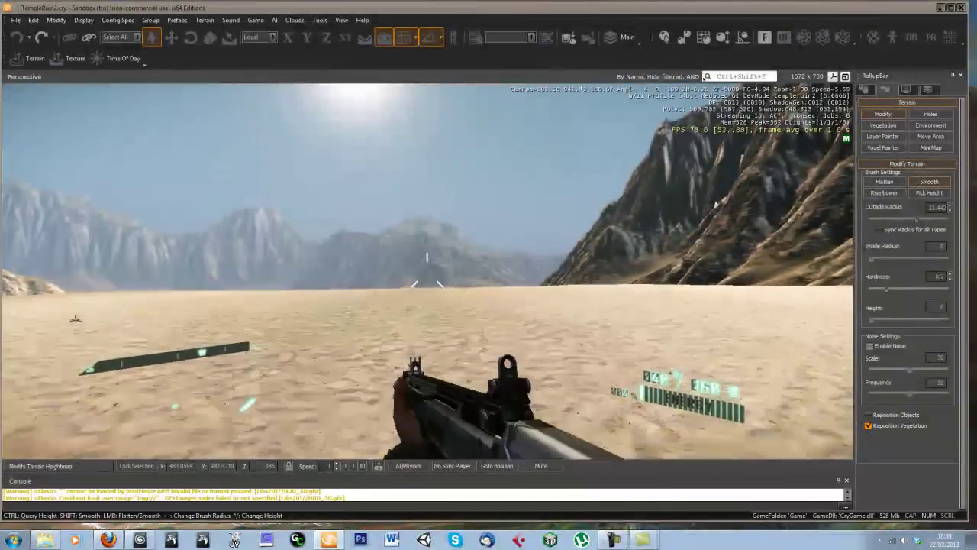
key(w)
key(1)
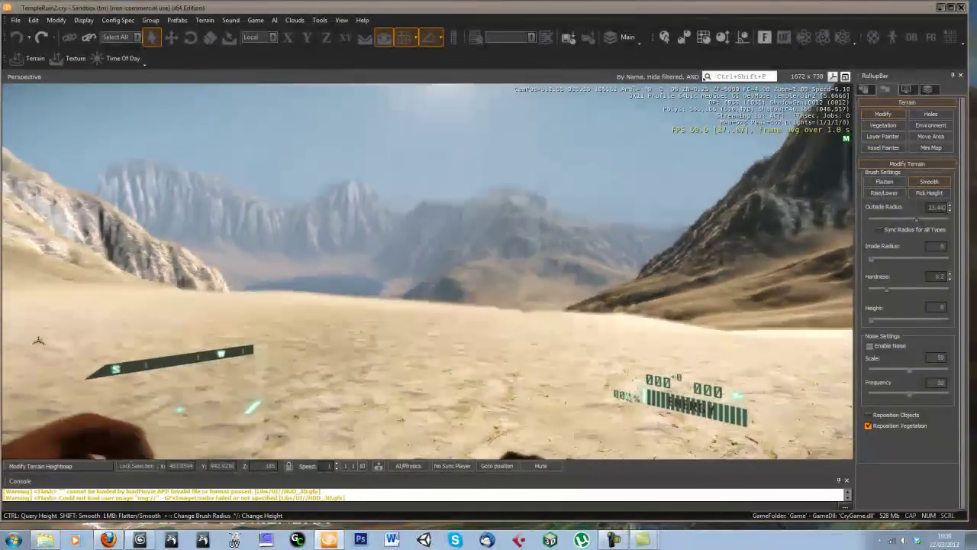
key(w)
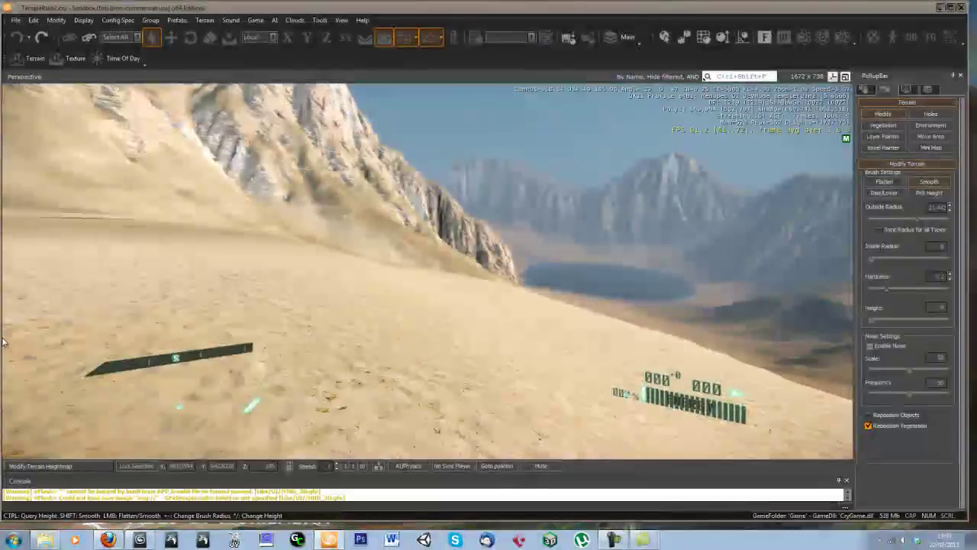
key(w)
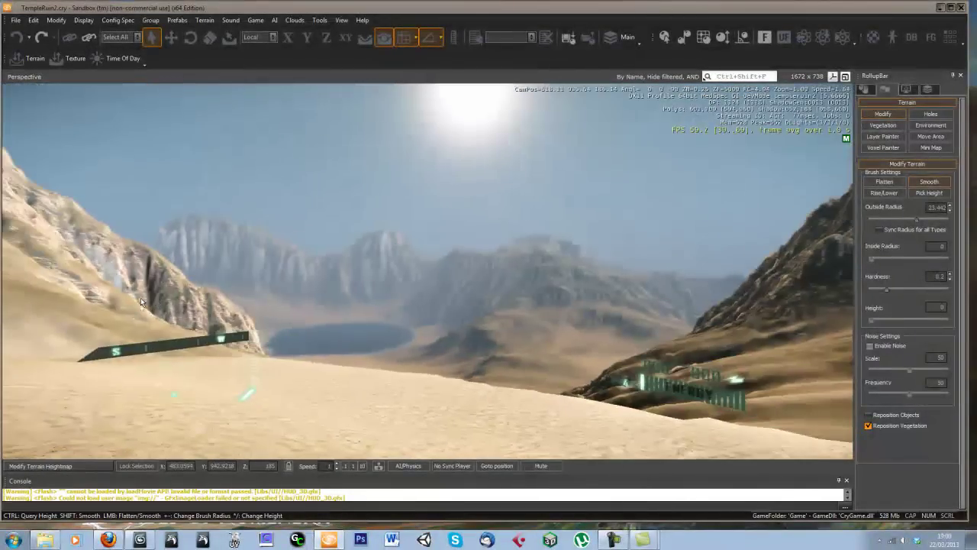
key(Escape)
Save the TempleRuin2 level with the project left at <None>
key(w)
mouse_move(469, 307)
right_down()
mouse_move(427, 326)
mouse_move(467, 322)
right_up()
key(ctrl+s)
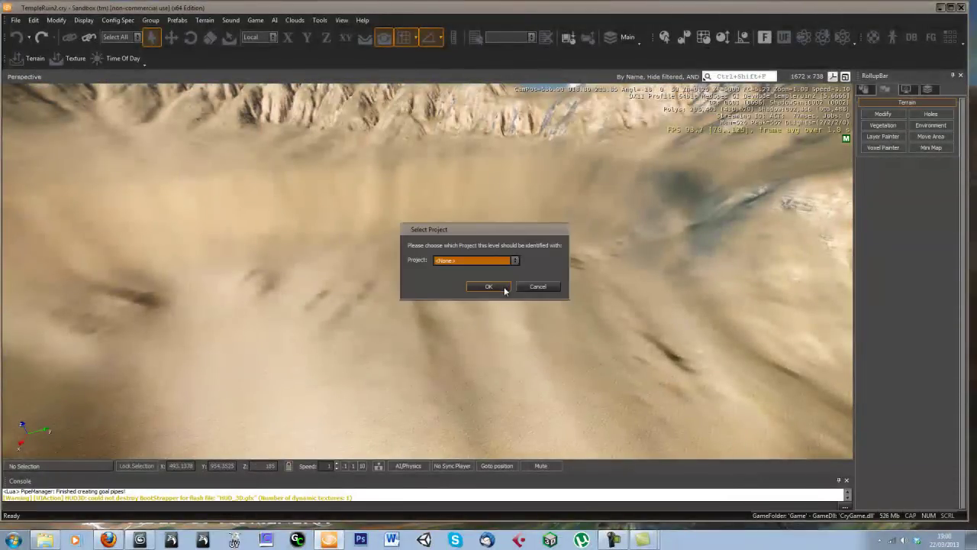
click(504, 289)
key(Return)
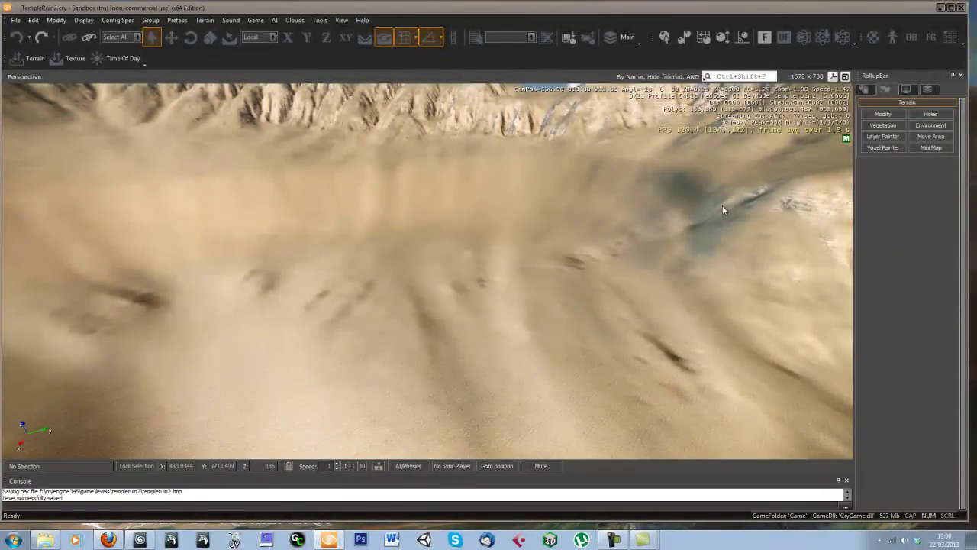
Create a box solid about 54 by 36 units and 7 units high on the flattened sand area
mouse_move(521, 321)
right_down()
mouse_move(507, 320)
mouse_move(518, 325)
right_up()
key(w)
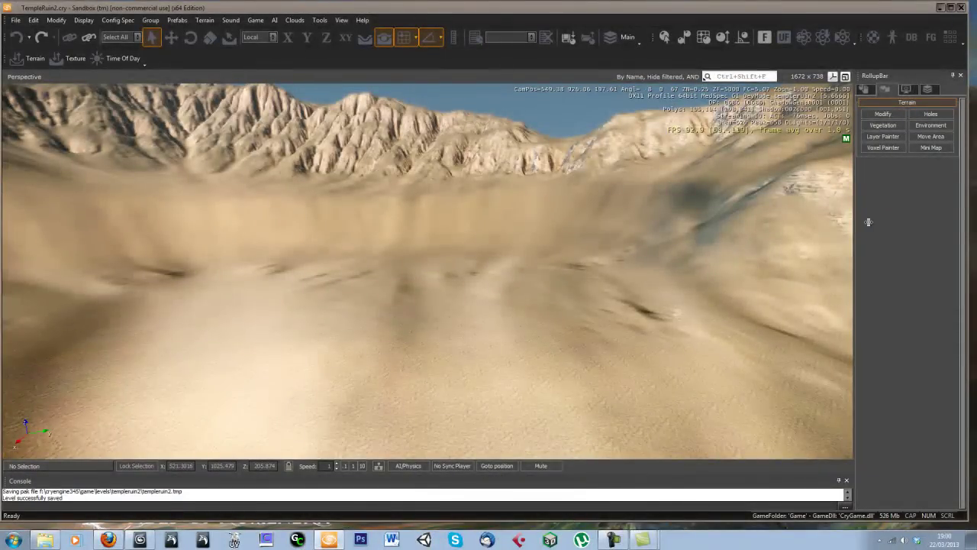
right_drag(660, 249, 652, 255)
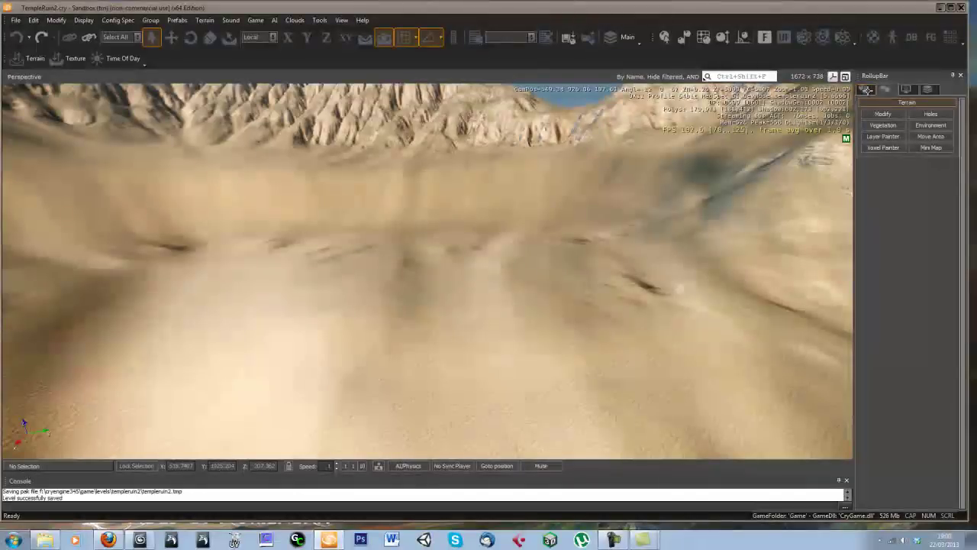
click(868, 89)
click(882, 159)
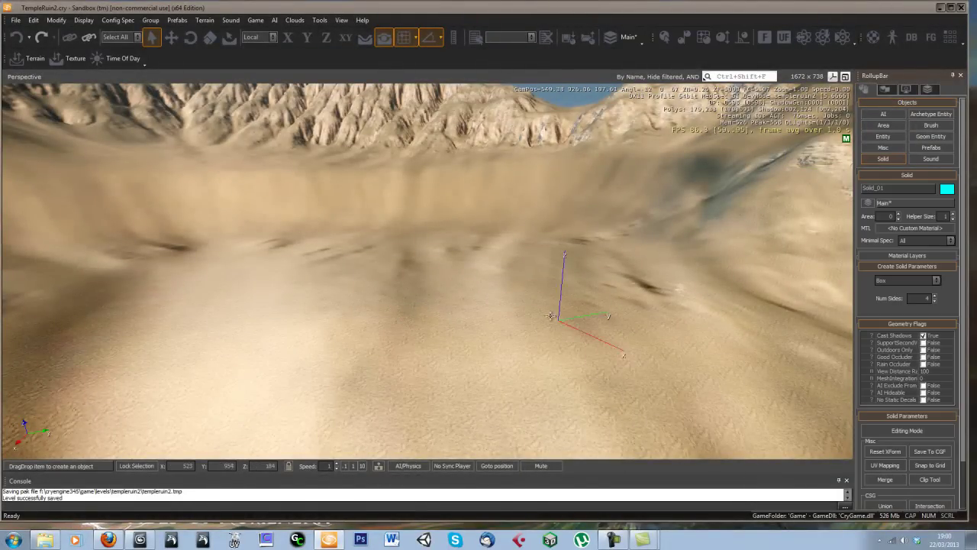
right_drag(550, 315, 549, 320)
key(s)
drag(293, 263, 592, 279)
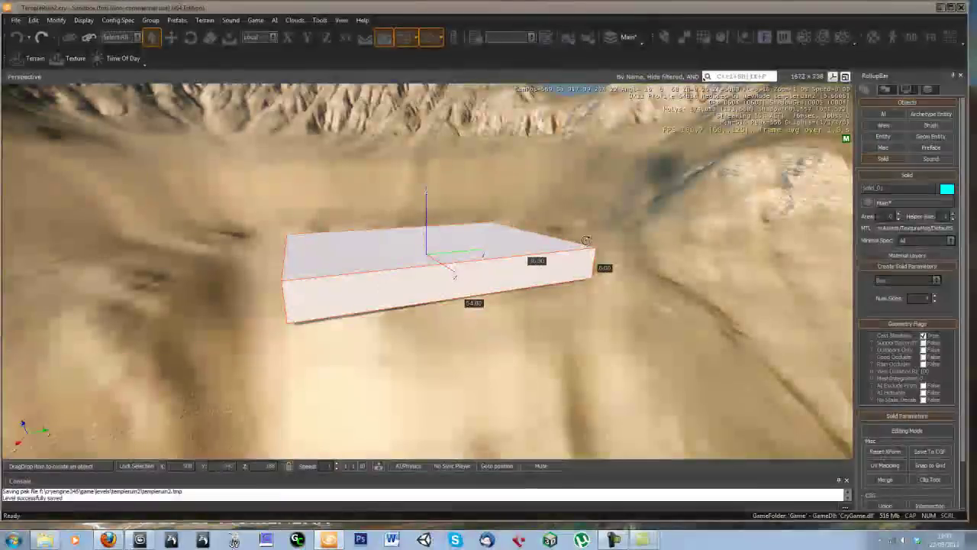
click(587, 240)
Adjust the box solid's vertical position to Z 187.5 so that its base meets the sand
key(d)
right_drag(561, 279, 504, 254)
key(2)
key(3)
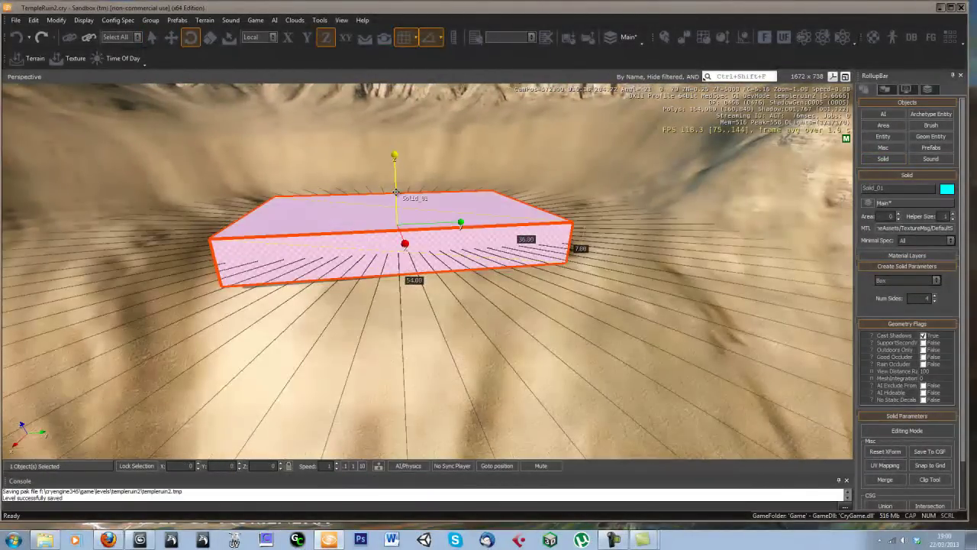
drag(397, 200, 397, 195)
right_drag(452, 258, 454, 241)
key(s)
key(2)
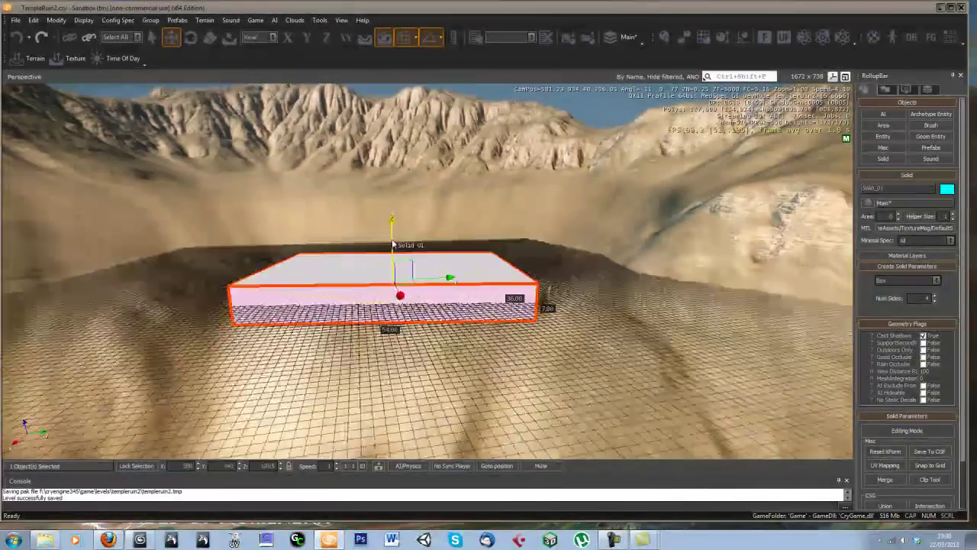
drag(392, 239, 390, 253)
key(w)
key(a)
right_drag(370, 294, 362, 309)
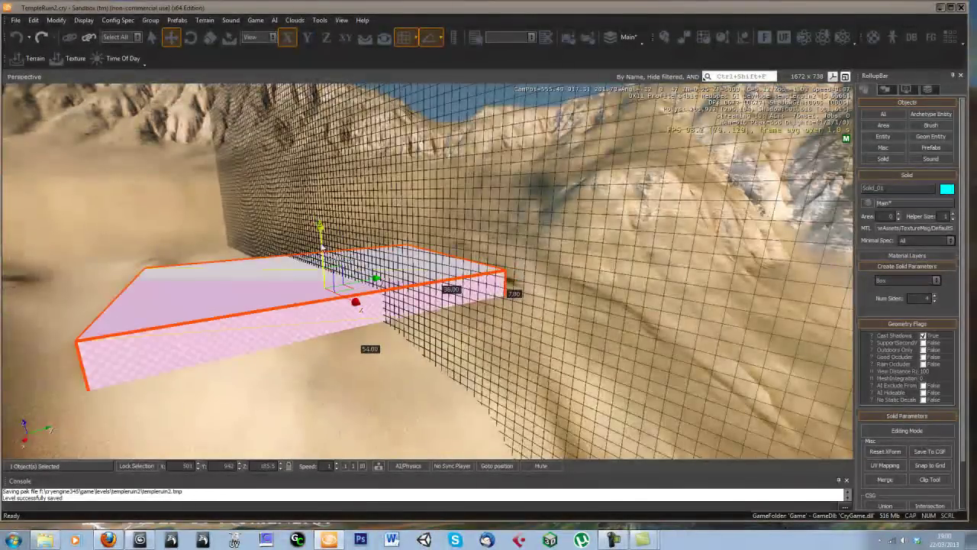
drag(323, 257, 320, 244)
Check the box solid's scale and ground contact from player height in game mode
mouse_move(425, 339)
right_down()
mouse_move(432, 343)
mouse_move(424, 325)
right_up()
key(w)
key(w)
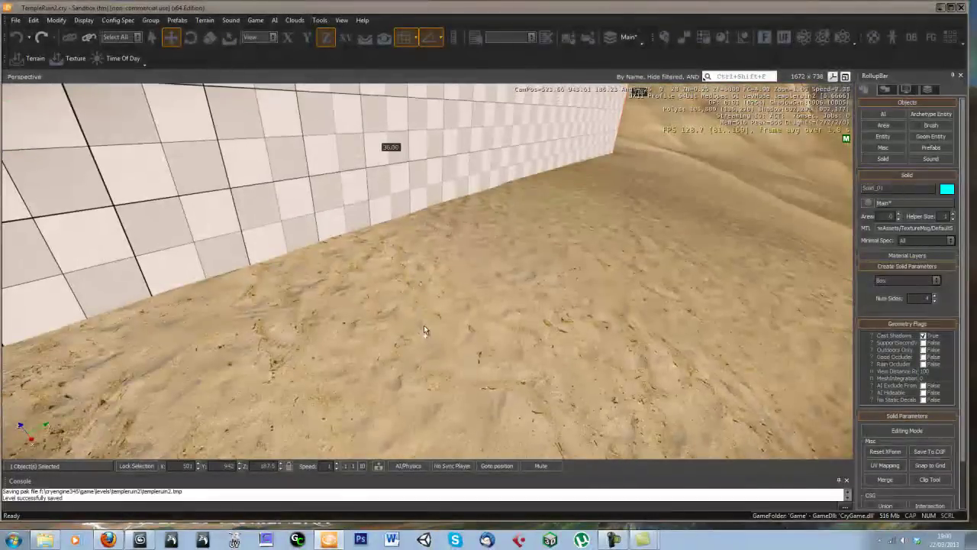
key(ctrl+g)
key(s)
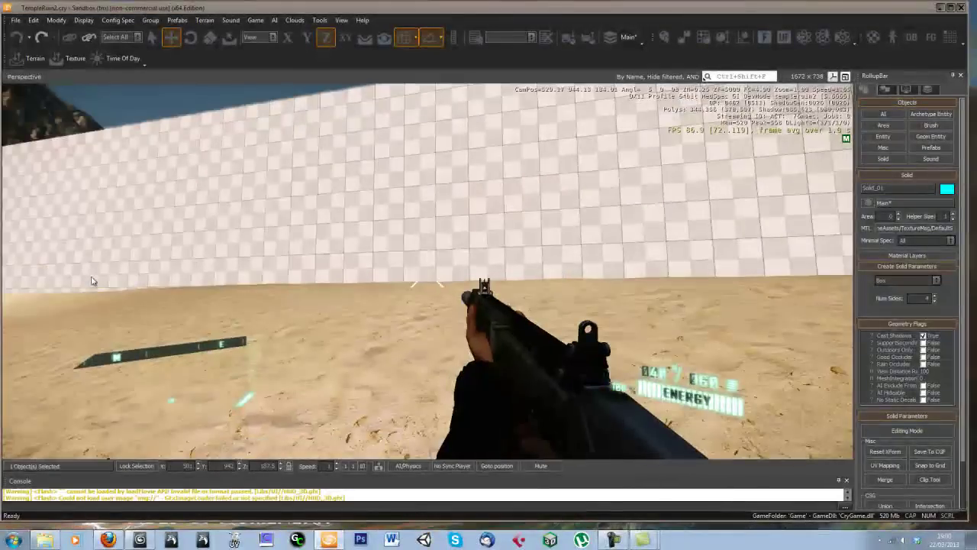
key(Escape)
Move the box solid along the Y axis to Y 934
right_drag(340, 309, 245, 295)
key(w)
key(s)
right_drag(339, 311, 339, 308)
key(w)
key(w)
key(s)
key(s)
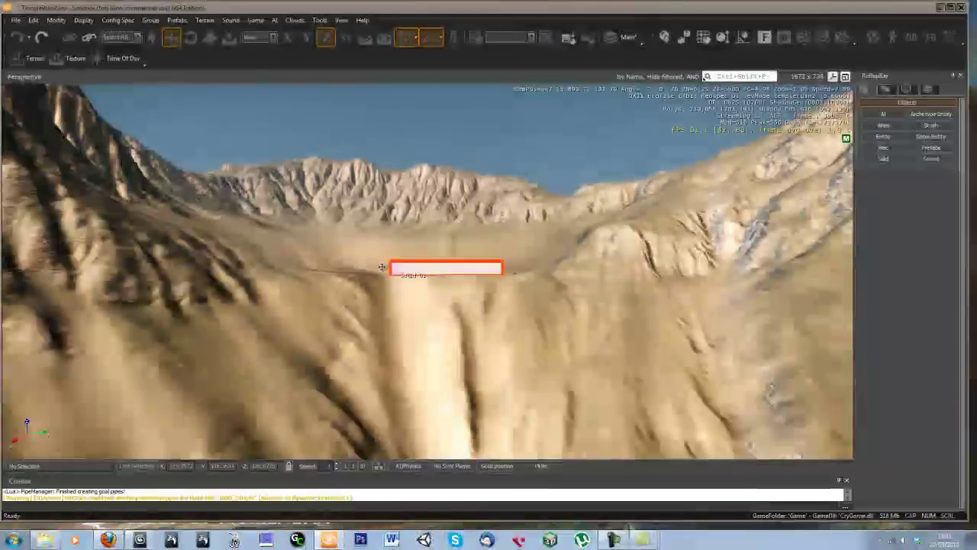
click(441, 270)
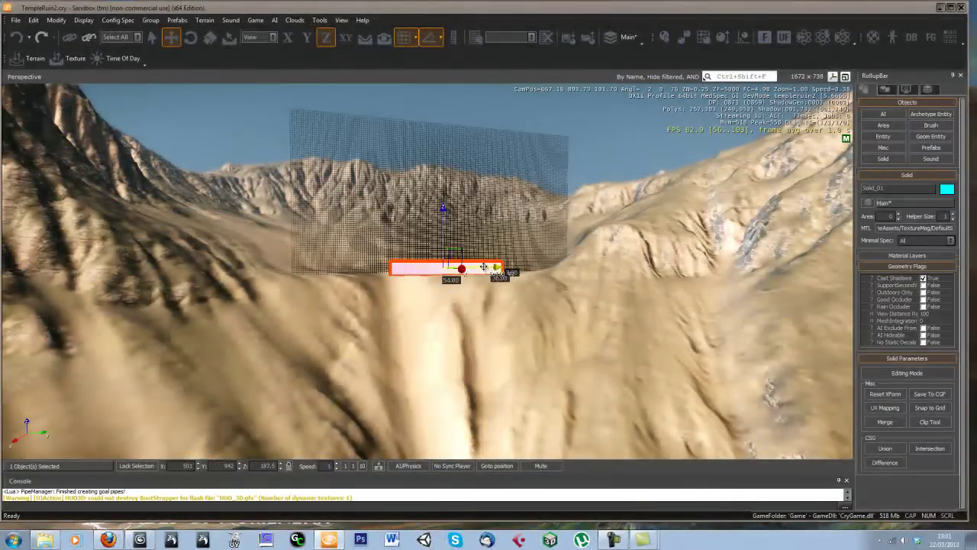
drag(485, 269, 469, 269)
Check the surroundings of the repositioned box and the view towards the lake in game mode
key(a)
right_drag(401, 290, 405, 290)
key(w)
mouse_move(399, 329)
right_down()
mouse_move(421, 321)
mouse_move(409, 323)
right_up()
key(d)
key(s)
key(w)
key(a)
key(w)
key(ctrl+g)
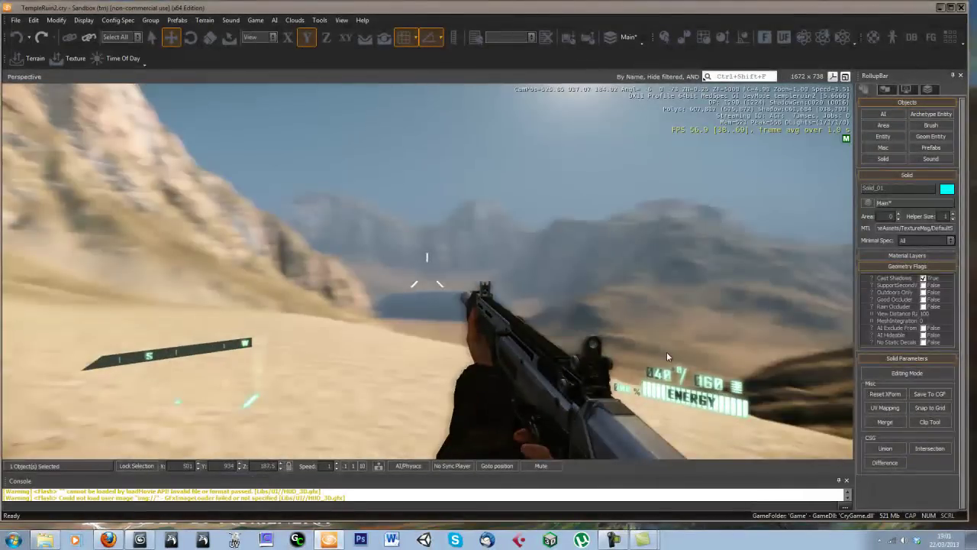
key(Escape)
Inspect the box solid from far down the valley and up close, selecting it to see its dimensions
right_drag(374, 319, 409, 320)
key(s)
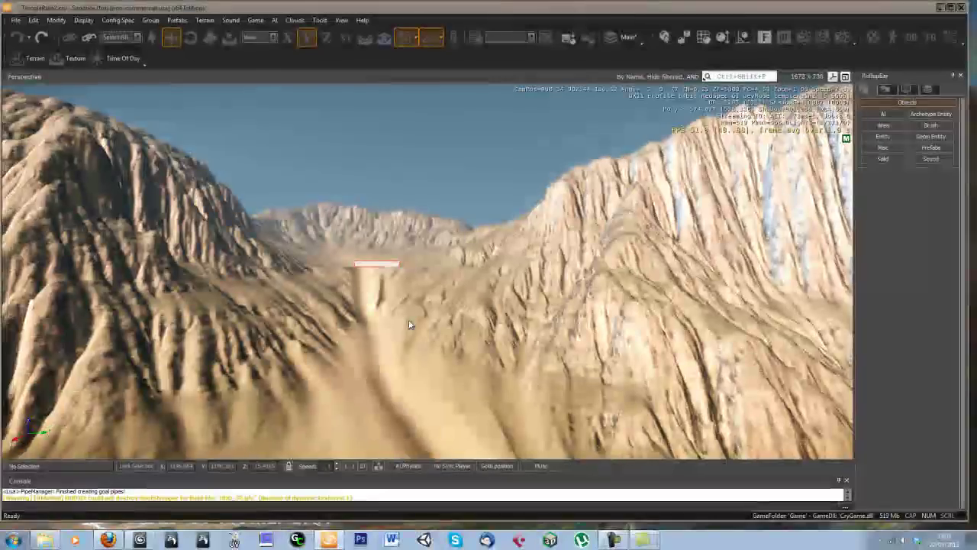
key(w)
key(w)
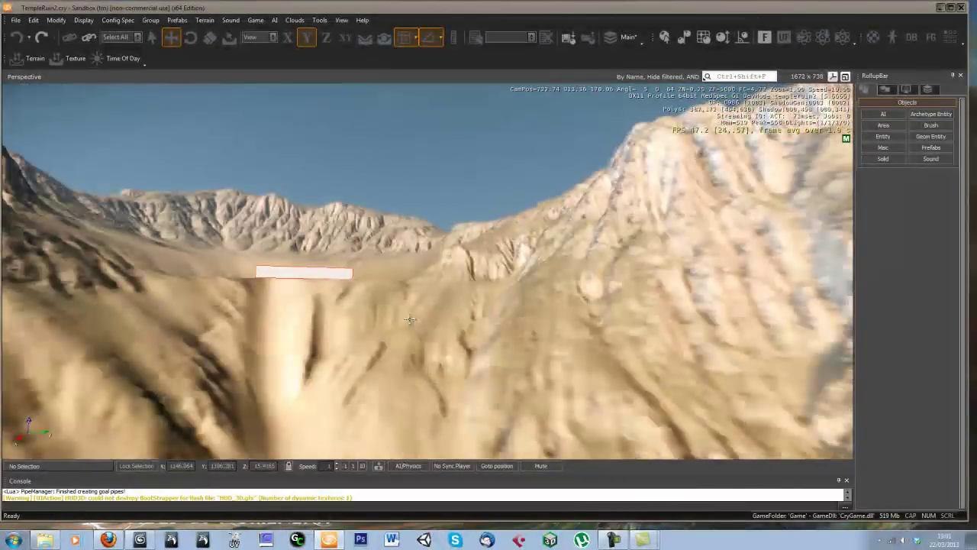
key(w)
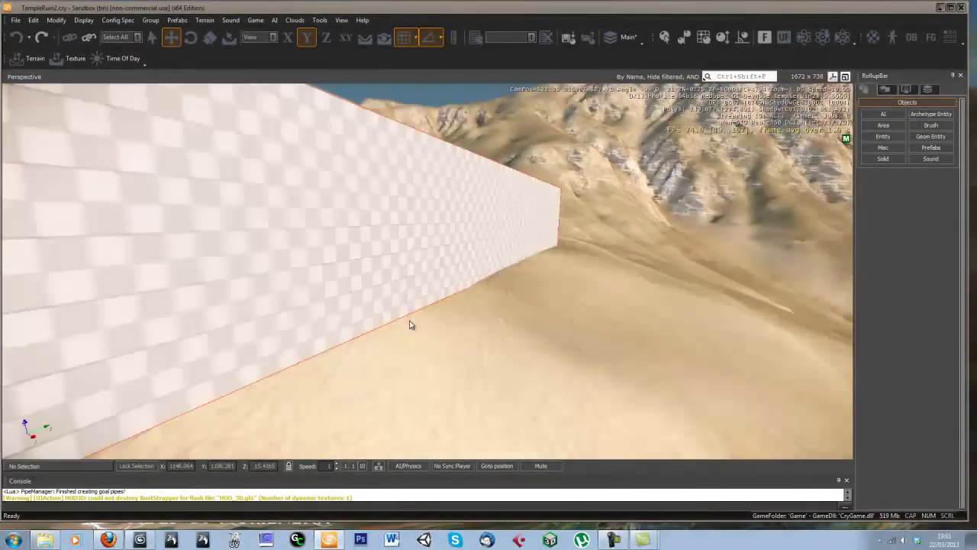
click(267, 253)
key(s)
right_drag(464, 301, 466, 302)
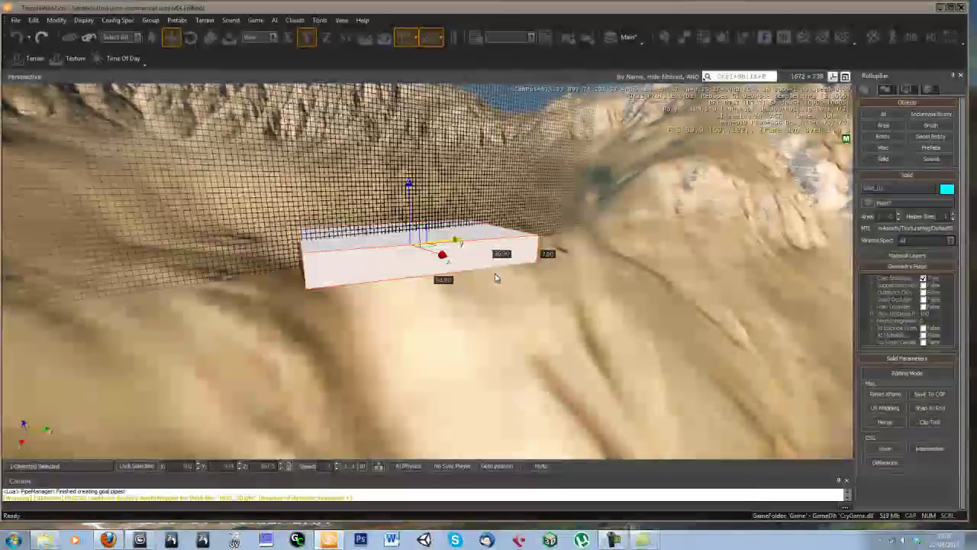
right_drag(480, 317, 471, 309)
key(w)
key(d)
Save the level with the repositioned box solid, keeping the project as <None>
key(ctrl+s)
click(481, 289)
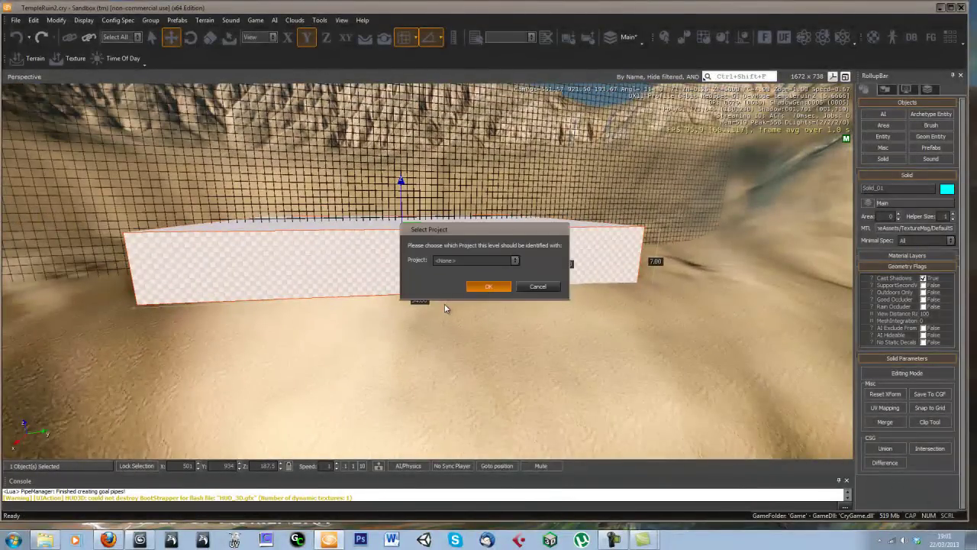
key(Return)
Examine the terrain on both sides of the box and the valley leading down to the lake
right_drag(423, 306, 438, 291)
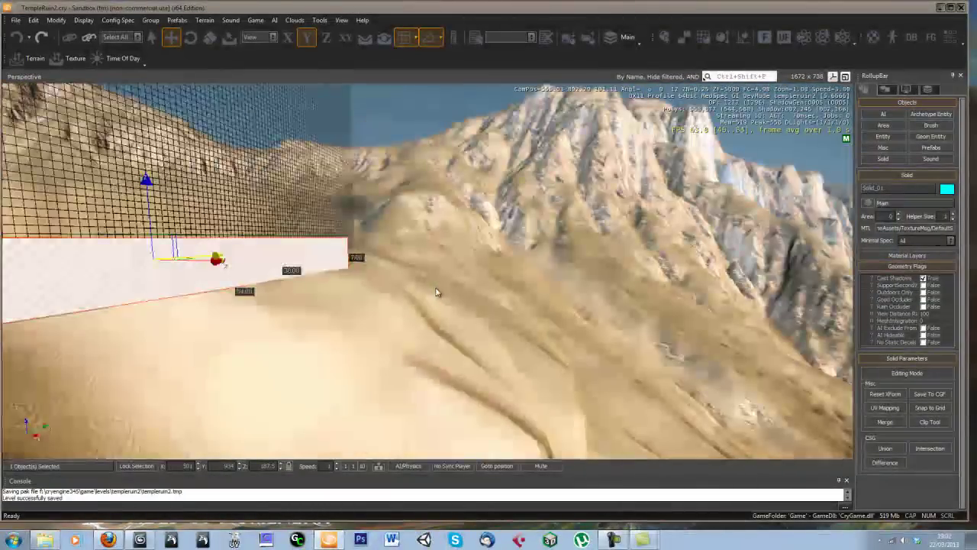
right_drag(288, 285, 451, 303)
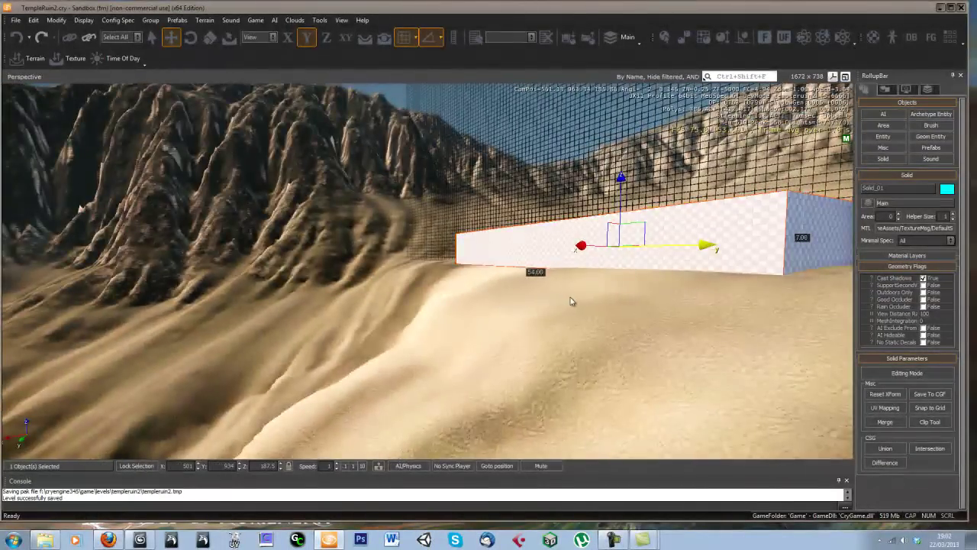
right_drag(571, 301, 554, 210)
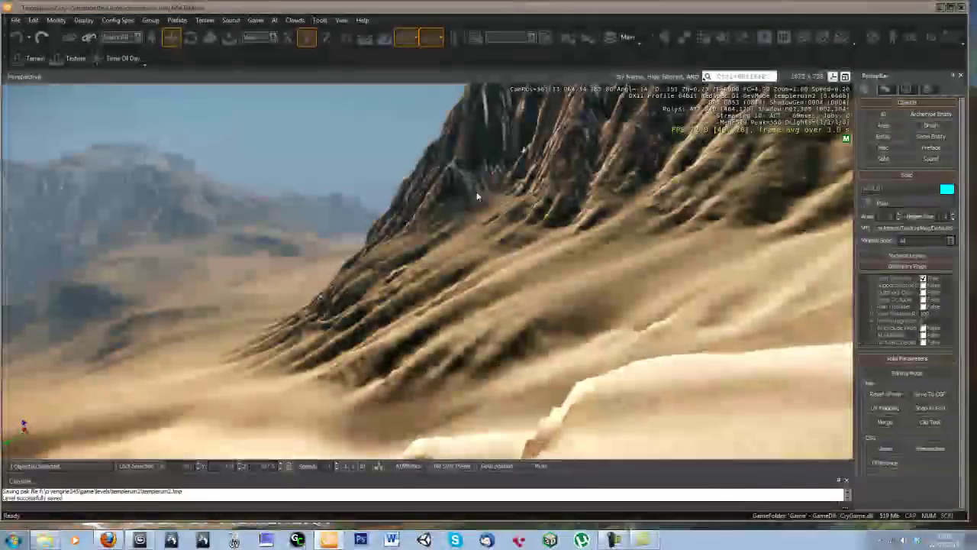
right_drag(484, 220, 353, 206)
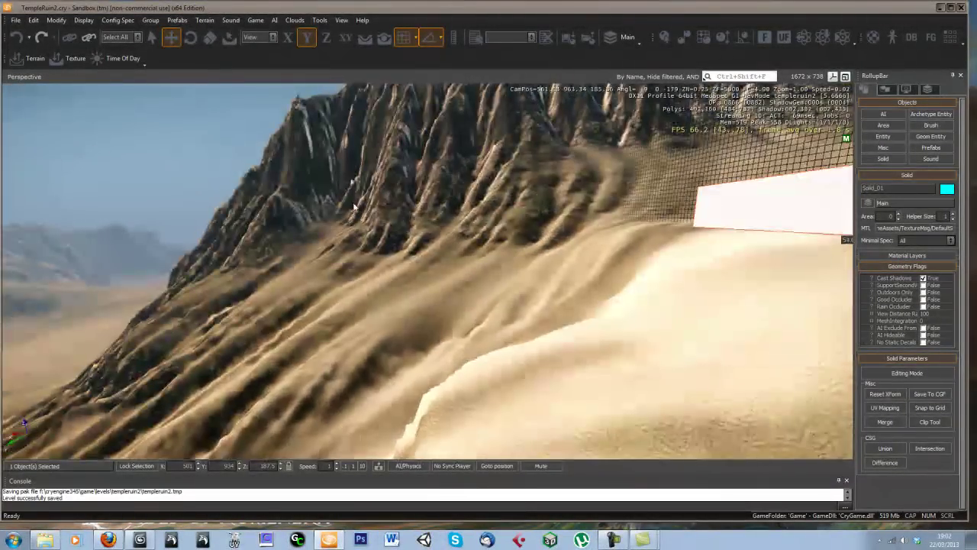
right_drag(610, 203, 614, 219)
key(d)
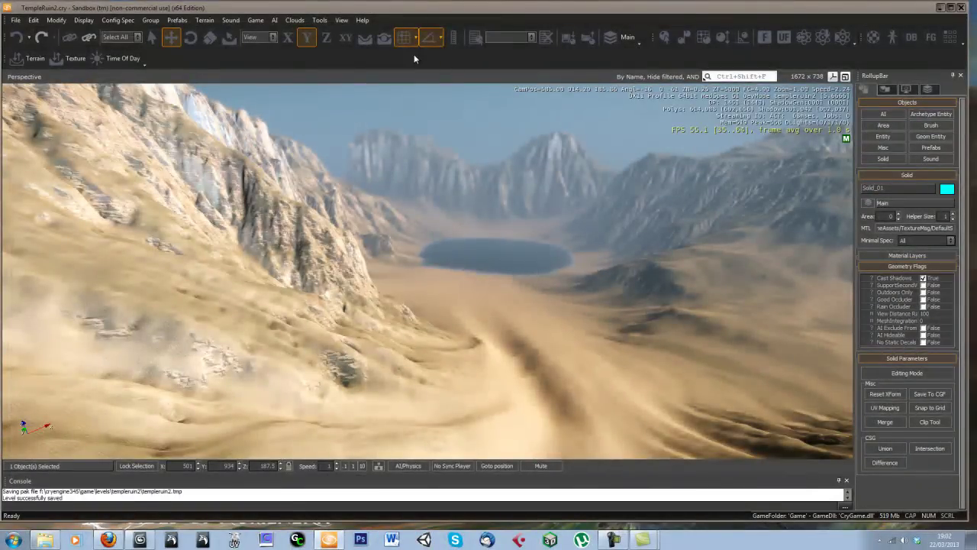
click(205, 20)
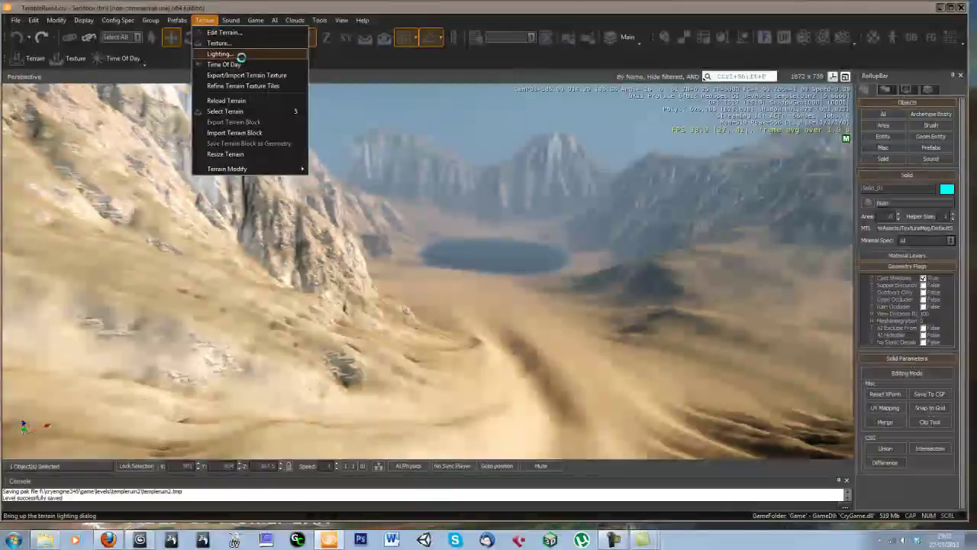
right_drag(327, 201, 324, 213)
key(ctrl+s)
click(492, 286)
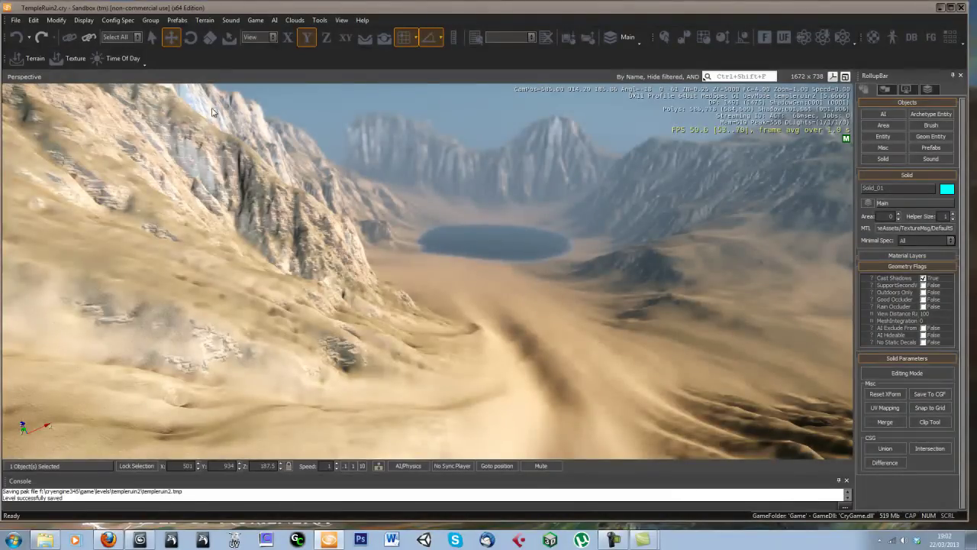
click(205, 20)
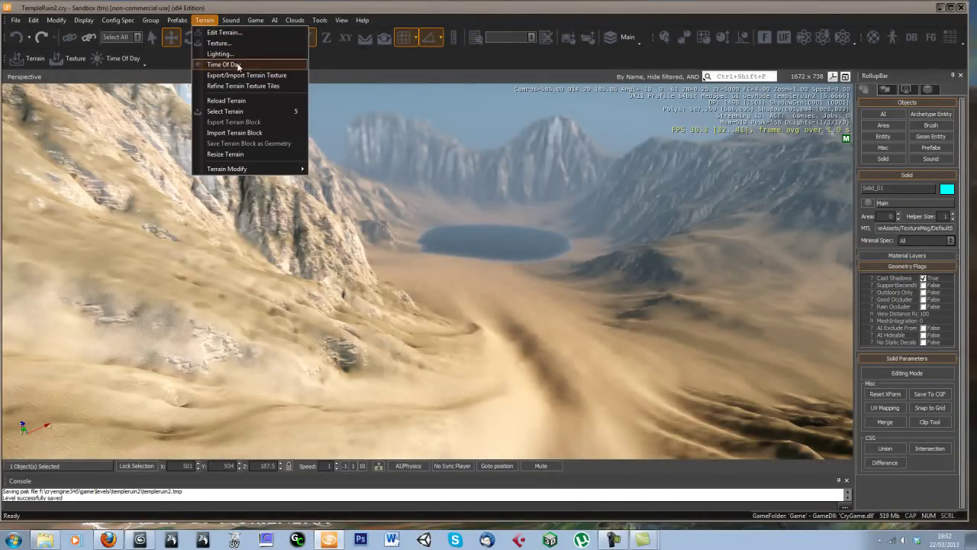
click(228, 42)
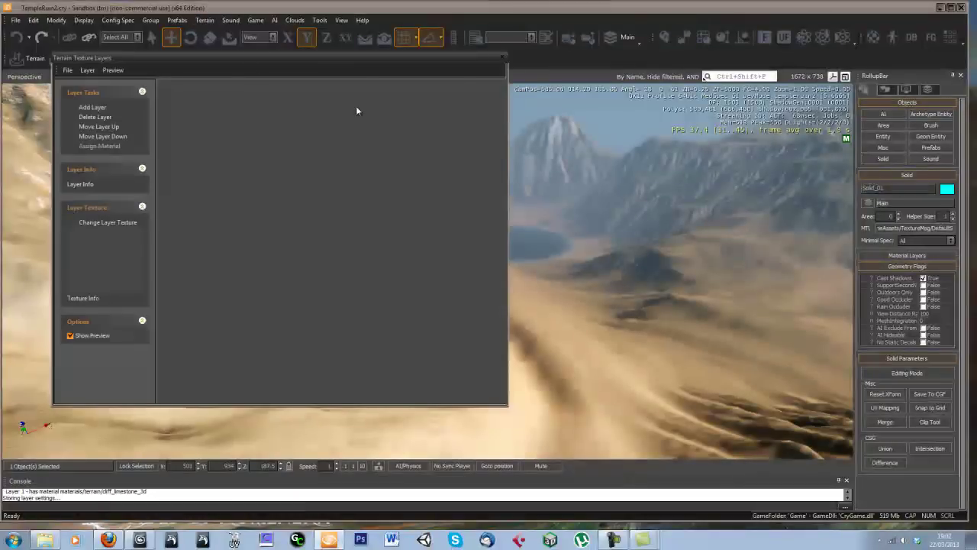
click(502, 59)
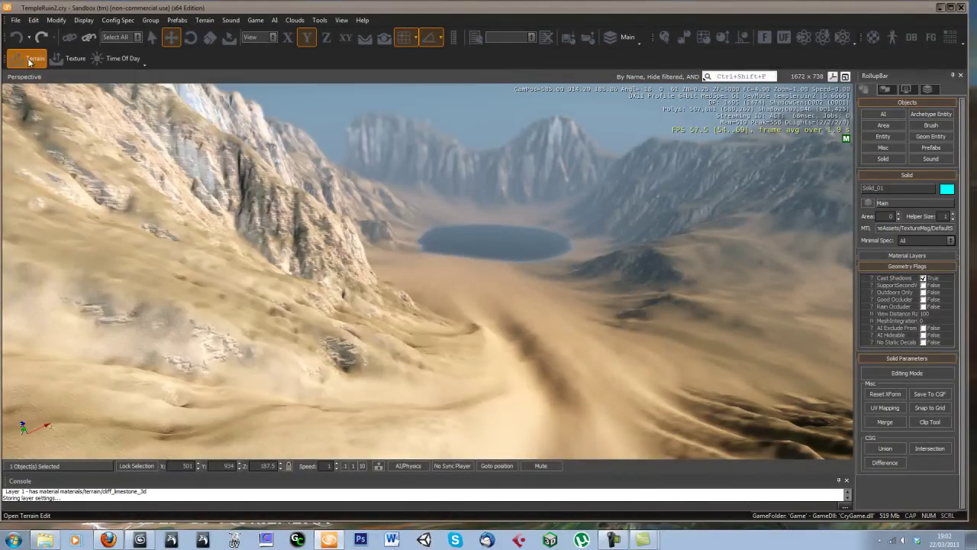
Open the Terrain Editor and check the ocean level setting without changing it
click(31, 58)
click(89, 70)
mouse_move(107, 71)
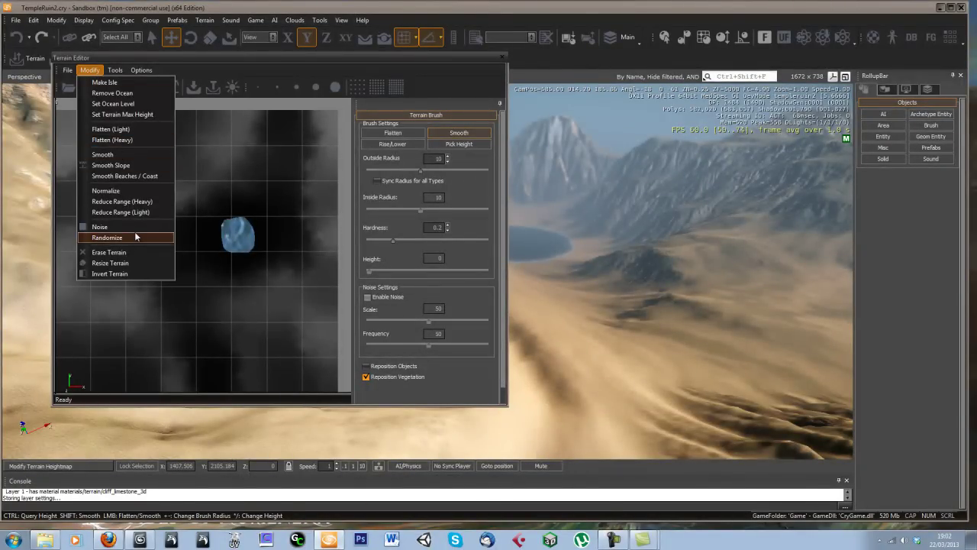
click(122, 104)
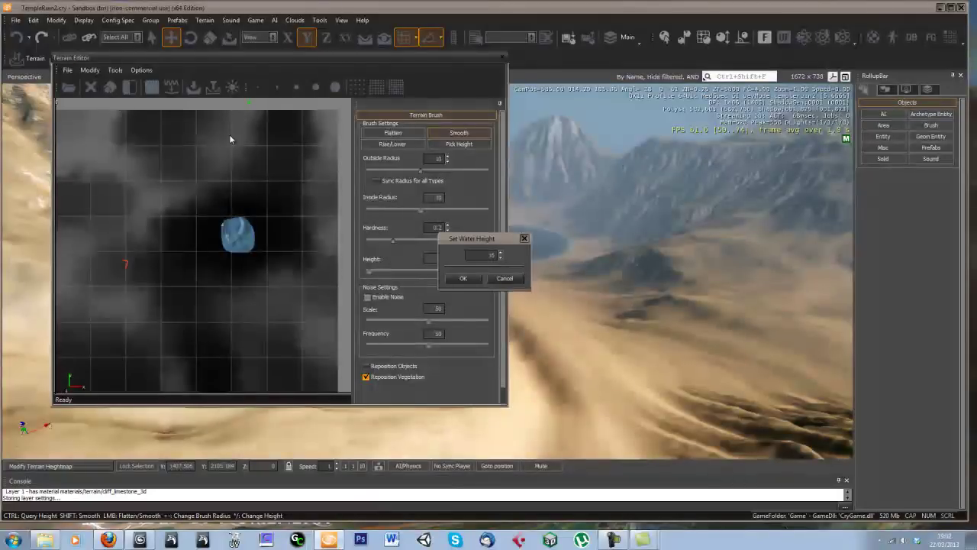
click(508, 283)
Use Pick Height to sample the terrain height on the sandy slope above the lake
right_drag(605, 293, 588, 288)
click(459, 142)
key(w)
key(d)
right_drag(668, 313, 652, 312)
click(601, 352)
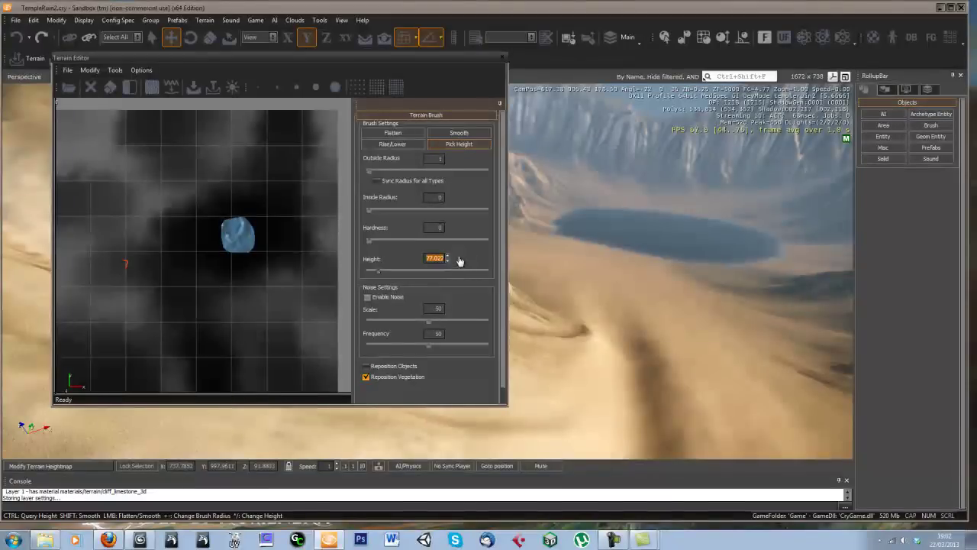
Set the ocean level to 77.02737 and look along the raised shoreline
click(86, 70)
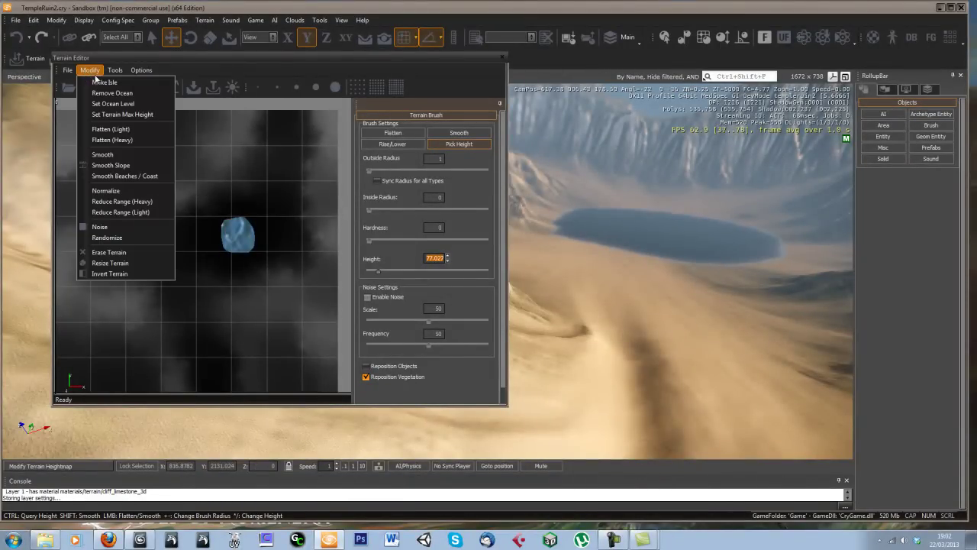
click(113, 104)
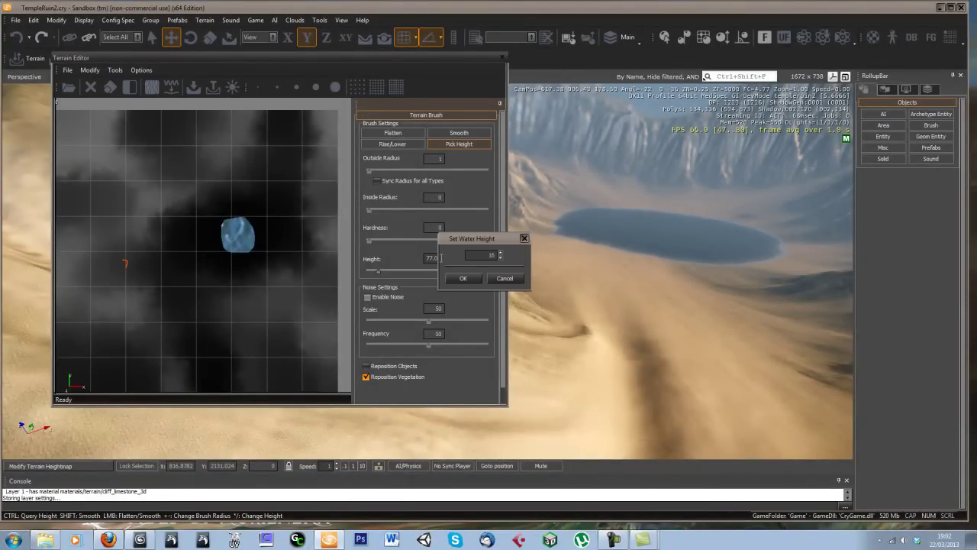
text(77.02737)
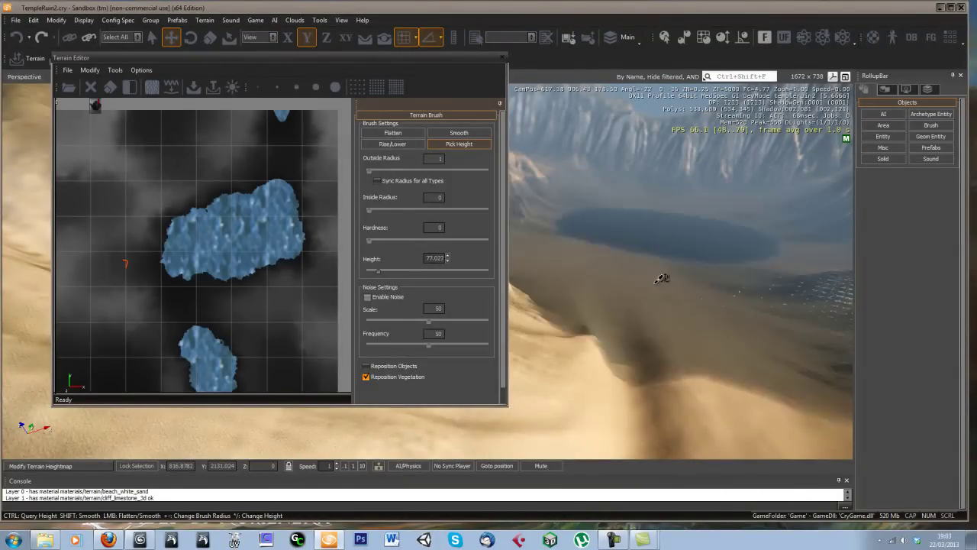
right_drag(647, 286, 626, 295)
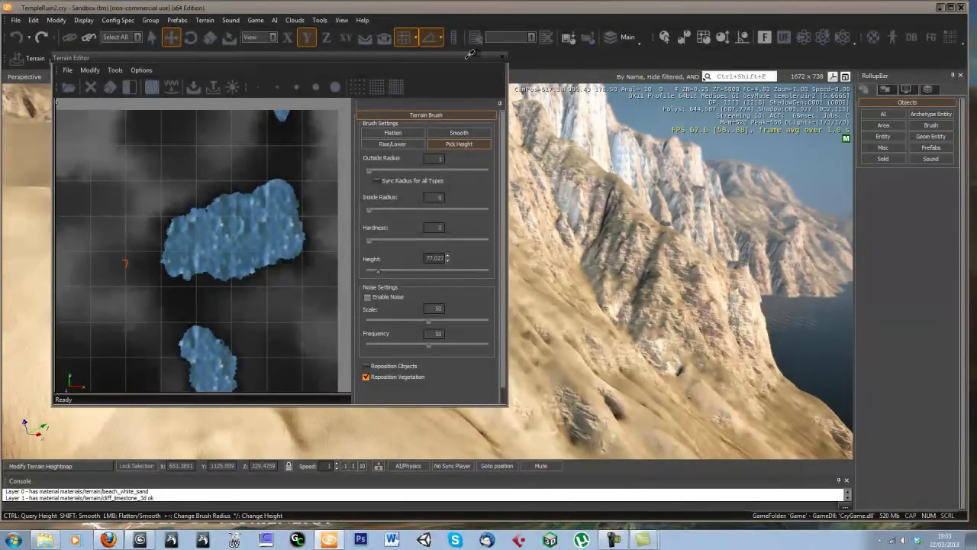
Move the Terrain Editor aside to view the cliffs, and recheck the ocean level setting without changing it
drag(467, 58, 976, 91)
key(a)
mouse_move(690, 180)
right_down()
mouse_move(676, 178)
mouse_move(693, 186)
mouse_move(674, 190)
right_up()
key(w)
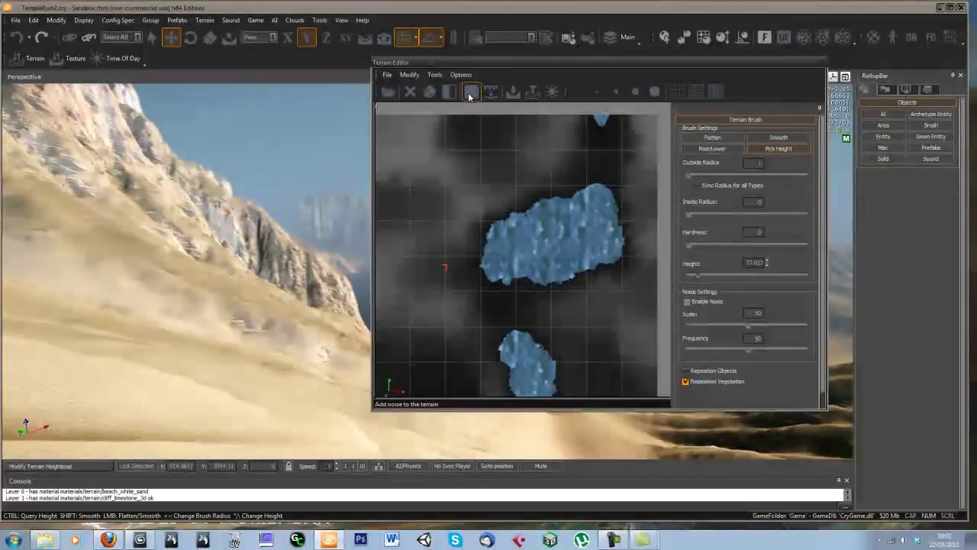
click(416, 78)
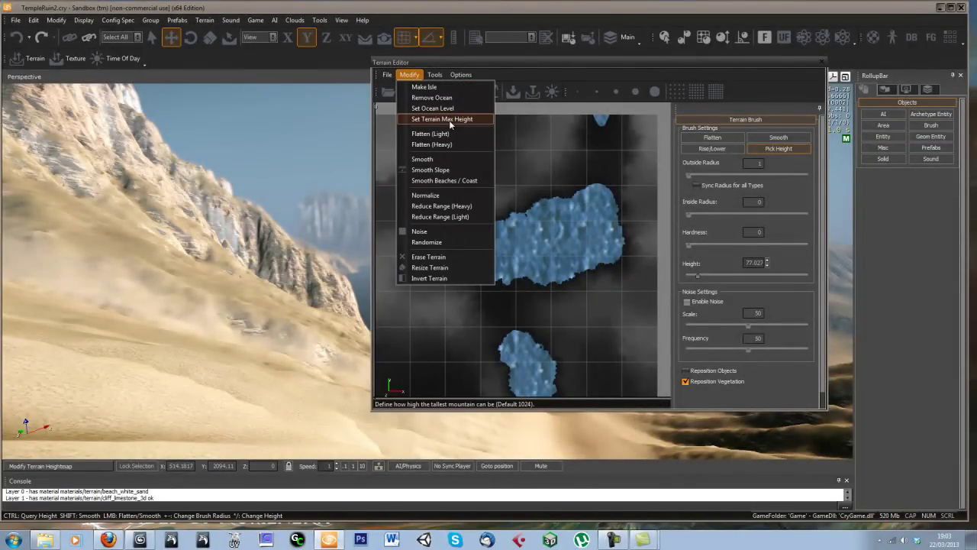
click(441, 108)
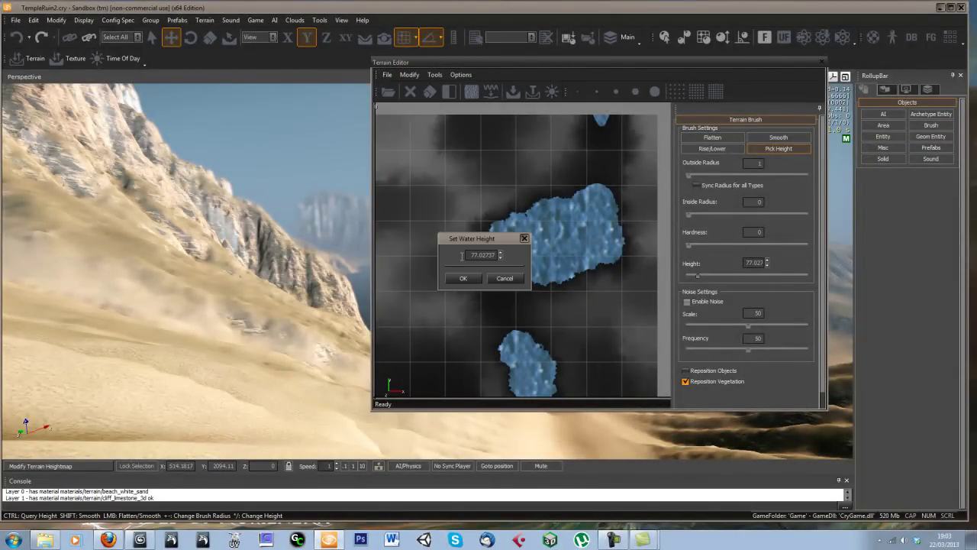
drag(464, 256, 551, 255)
click(509, 276)
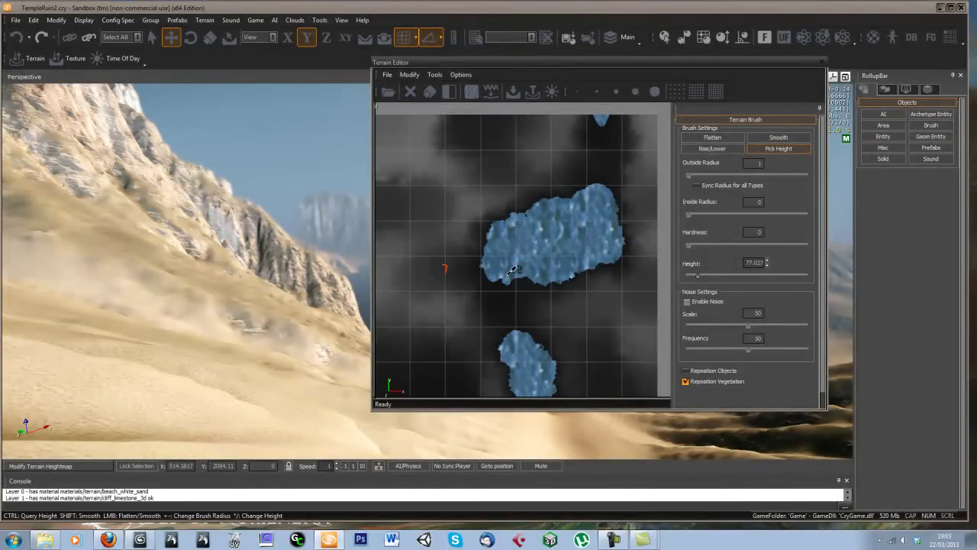
Remove the ocean from the terrain, accepting that the operation cannot be undone
click(409, 74)
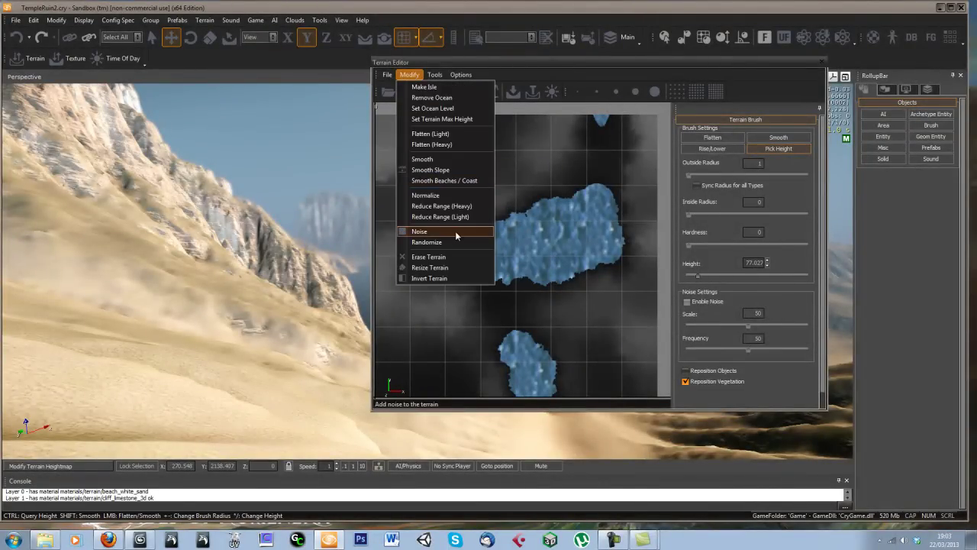
click(452, 98)
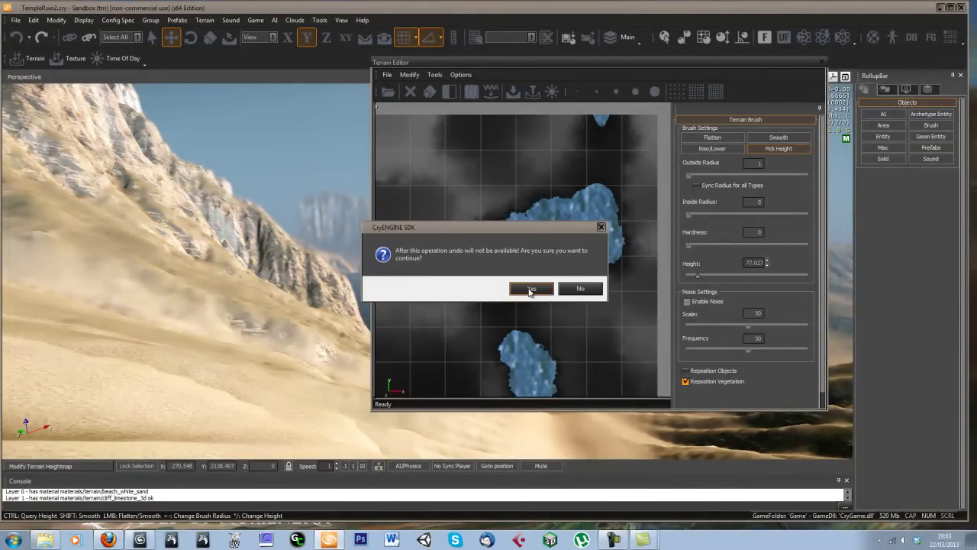
click(531, 289)
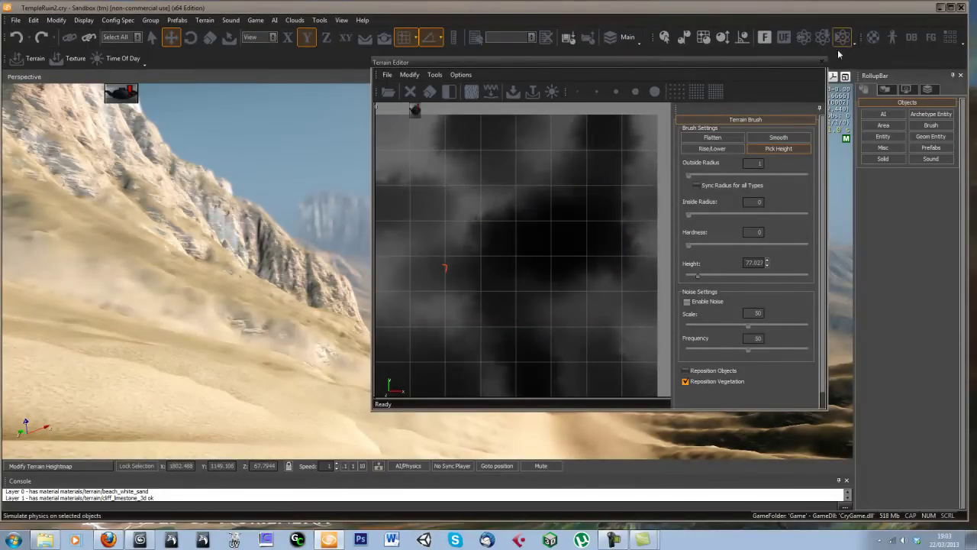